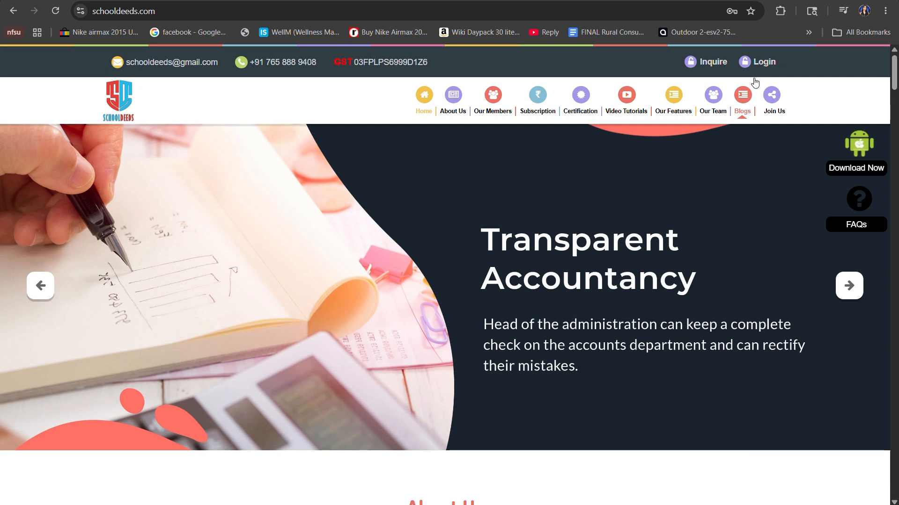
Log in with the saved reception account, filling in its stored username and password.
left_click(761, 63)
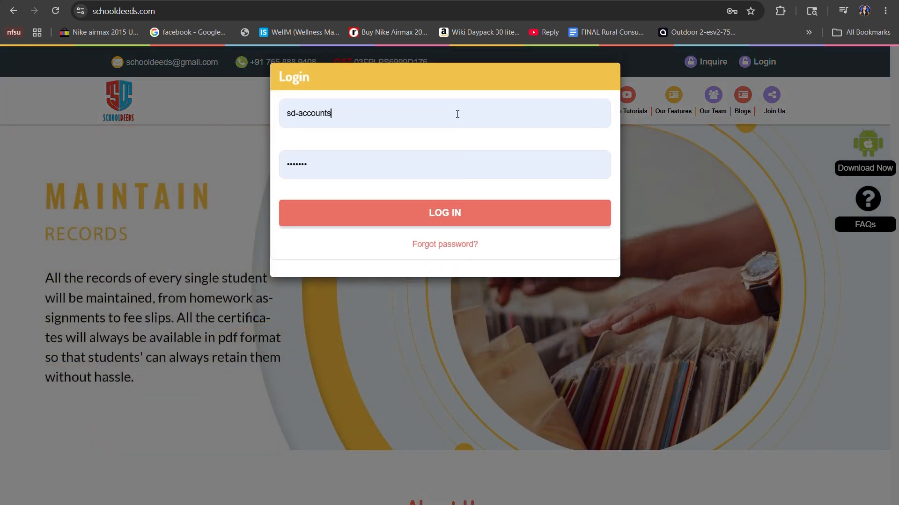
left_click_drag(457, 114, 249, 118)
key("BackSpace")
type("s")
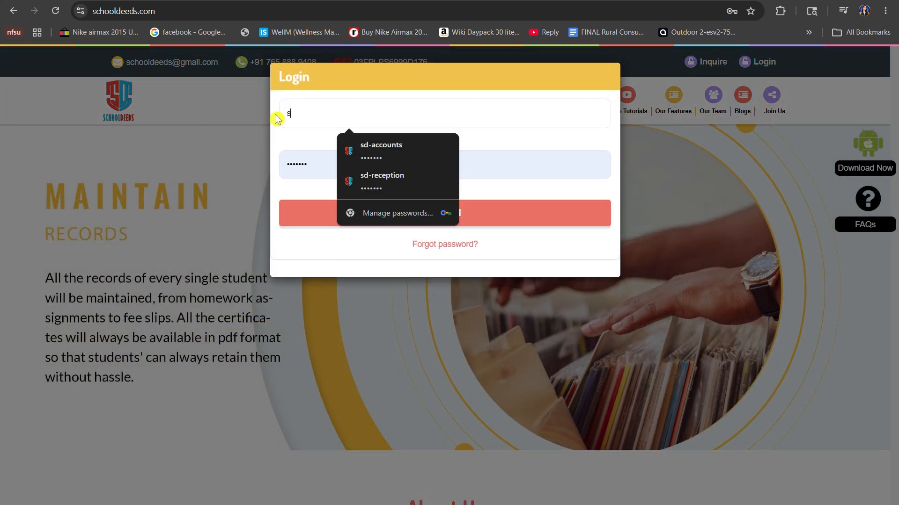
type("d-reception")
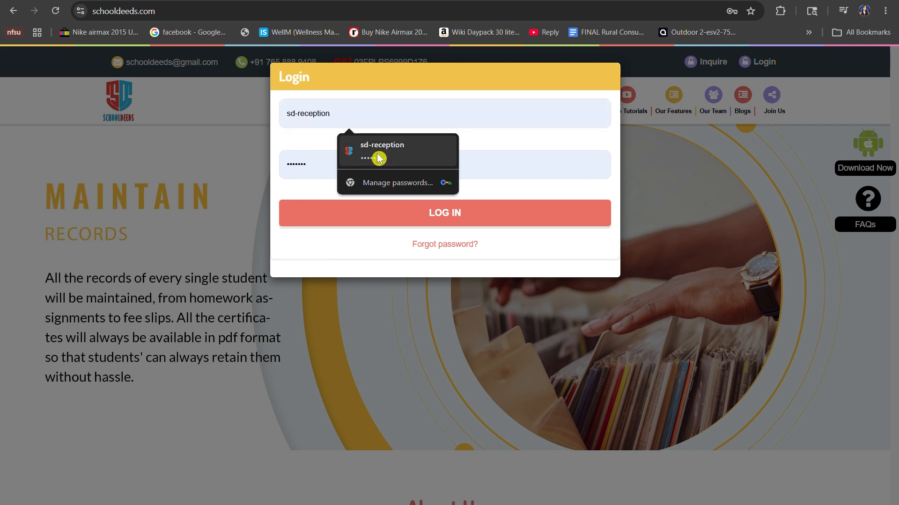
left_click(379, 158)
left_click(468, 214)
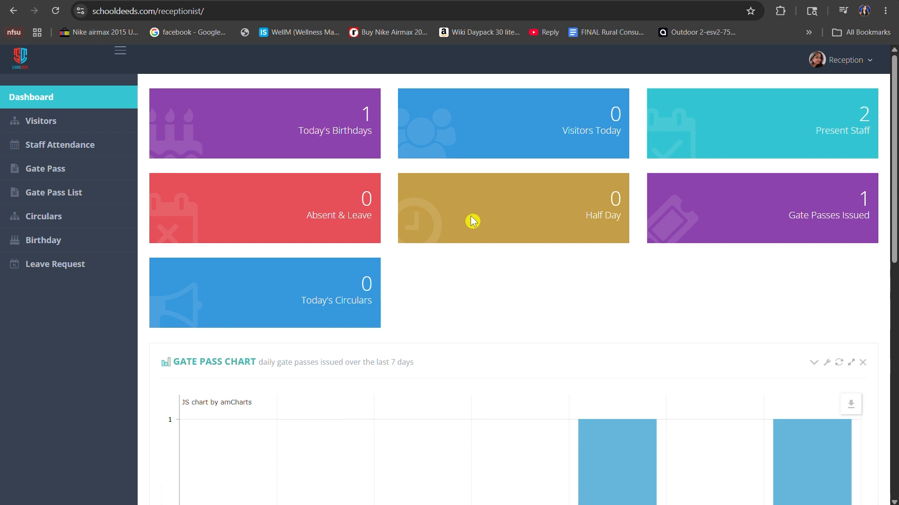
Review the reception dashboard's gate pass and staff attendance charts, and open the Staff Attendance page.
scroll(335, 172, "down", 10)
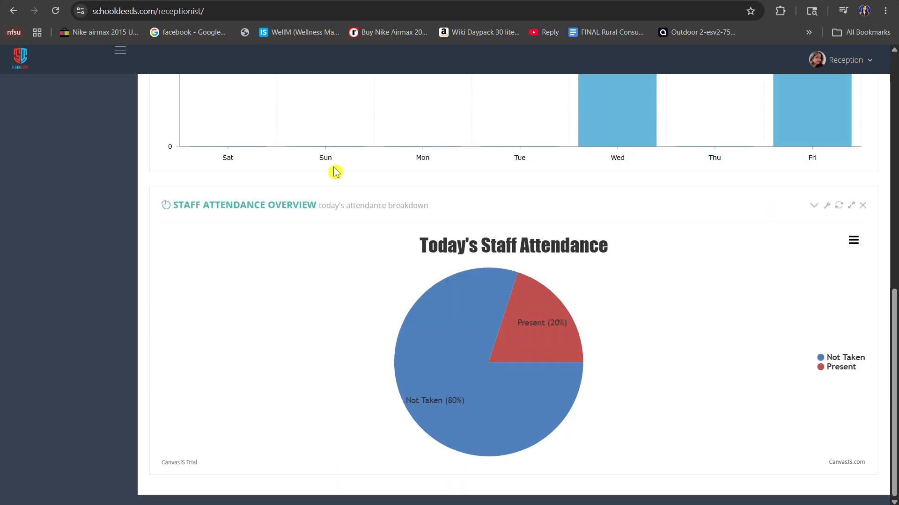
scroll(335, 172, "up", 10)
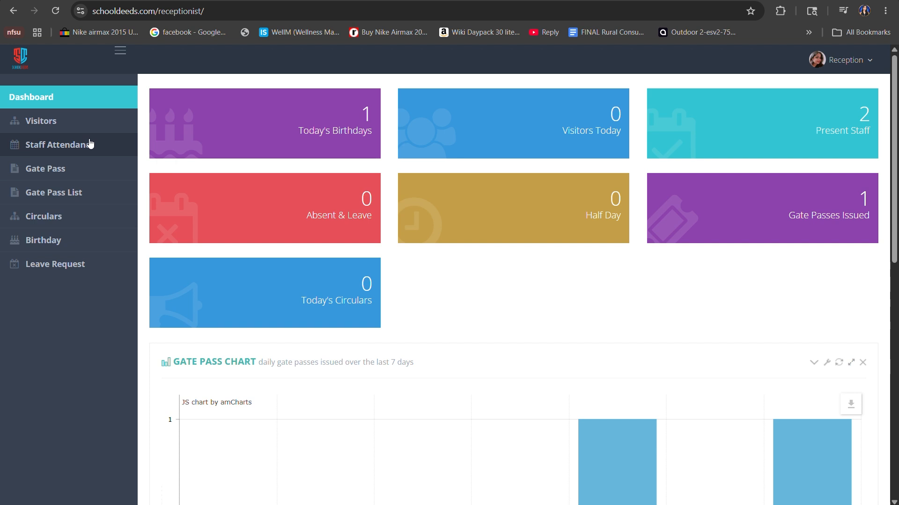
left_click(91, 144)
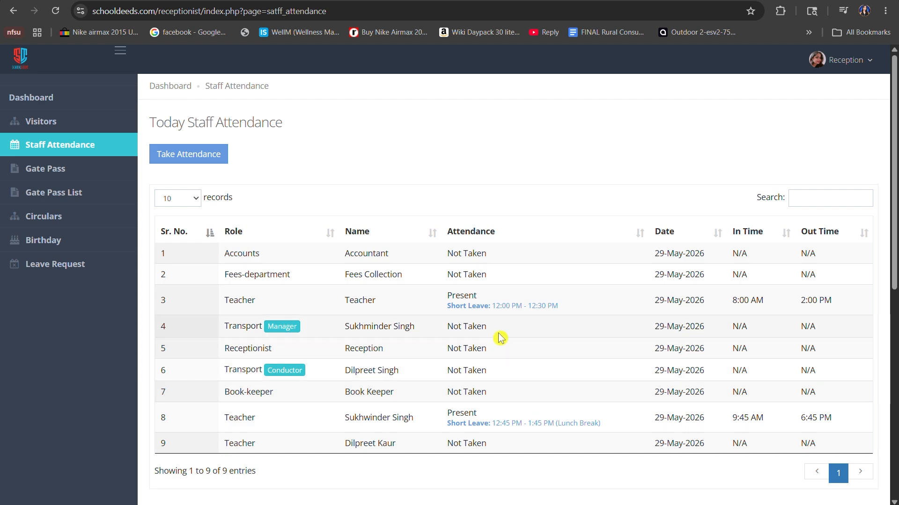
Preview the All Staff Members attendance form, close it, and examine the daily staff attendance history.
left_click(221, 160)
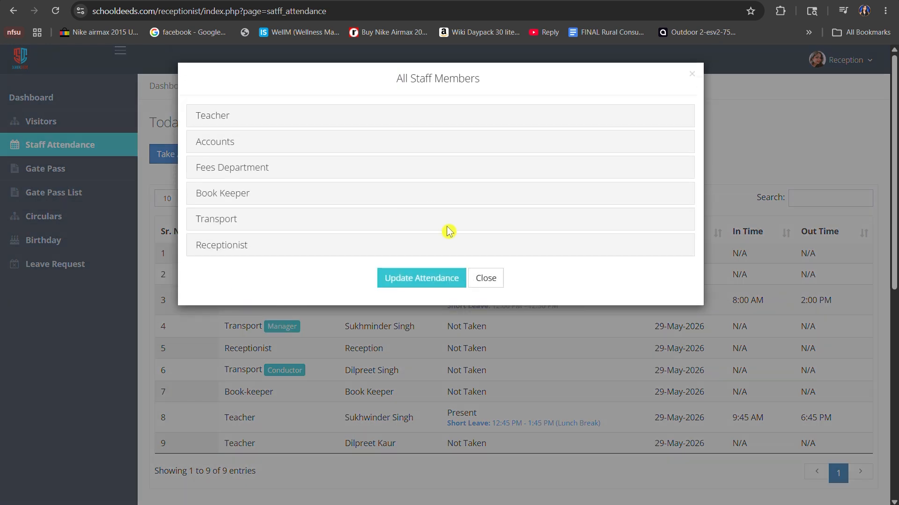
left_click(485, 282)
scroll(476, 338, "down", 8)
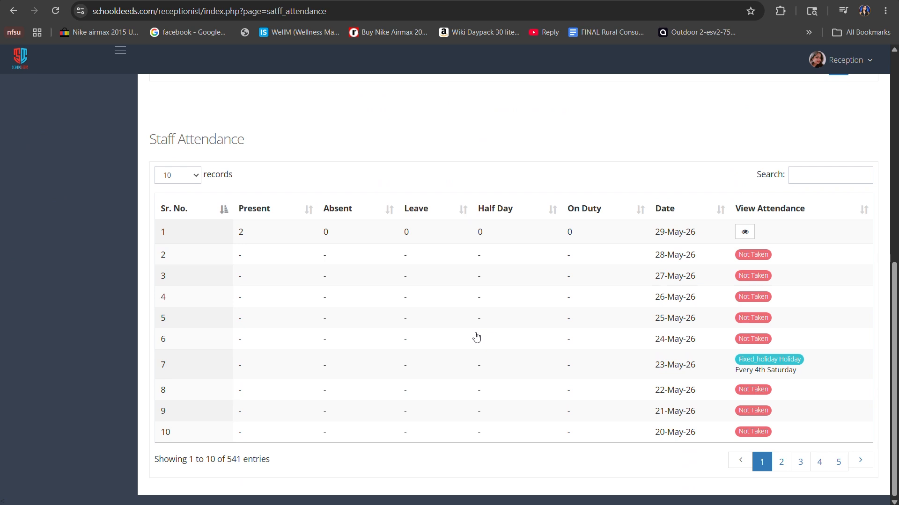
scroll(549, 318, "up", 8)
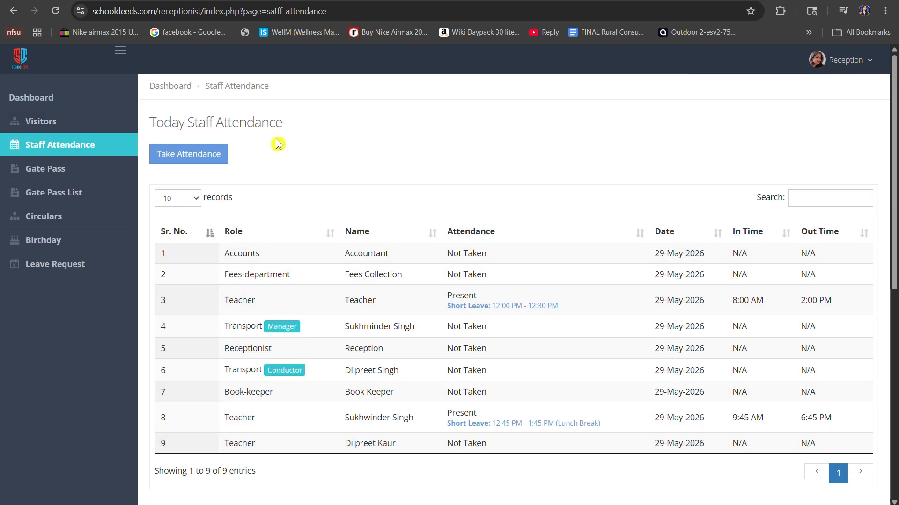
Start taking today's staff attendance and mark the last listed teacher as Present with Short Leave enabled.
left_click(223, 155)
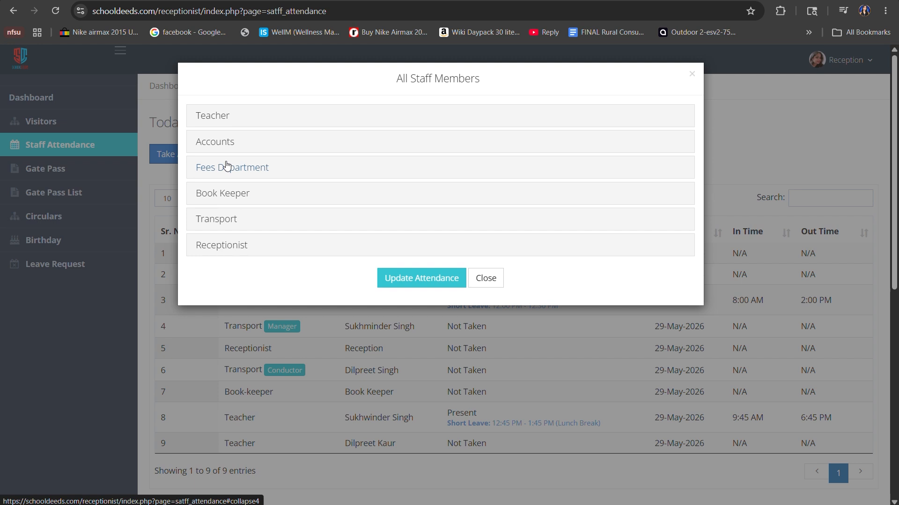
left_click(205, 116)
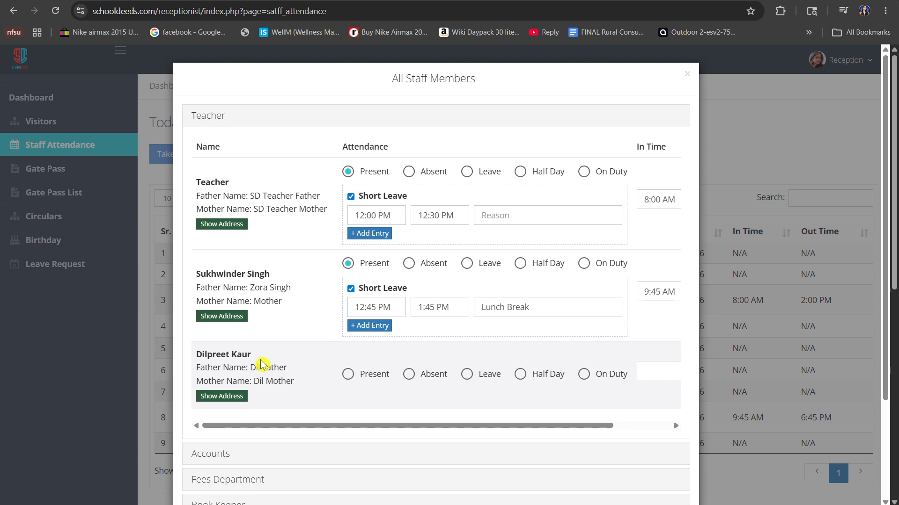
scroll(327, 365, "down", 1)
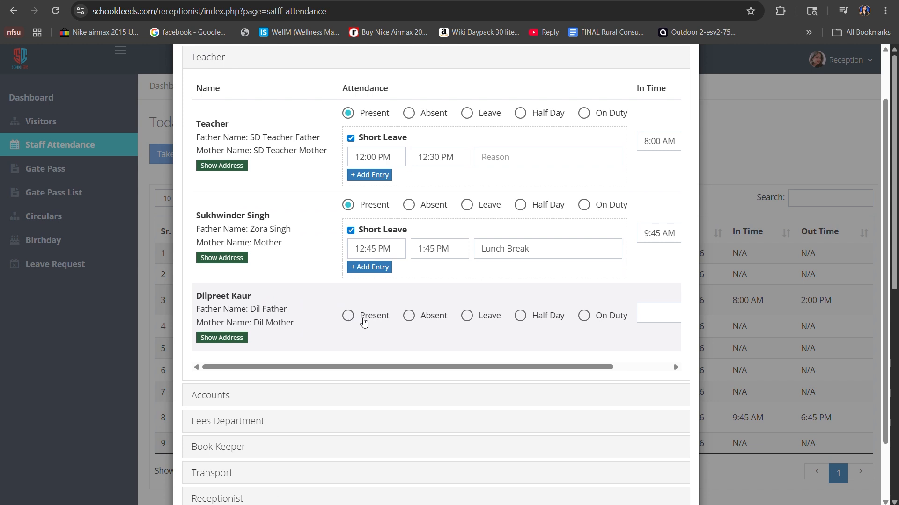
left_click(364, 322)
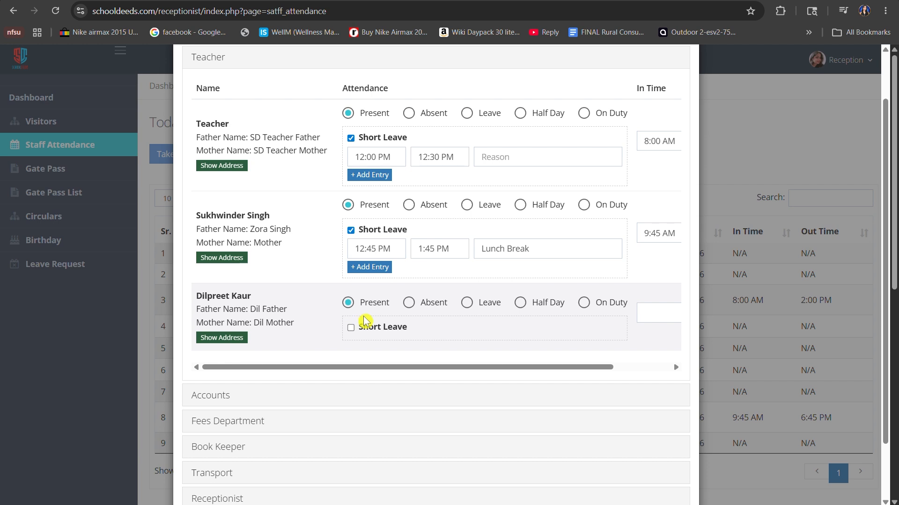
left_click(367, 329)
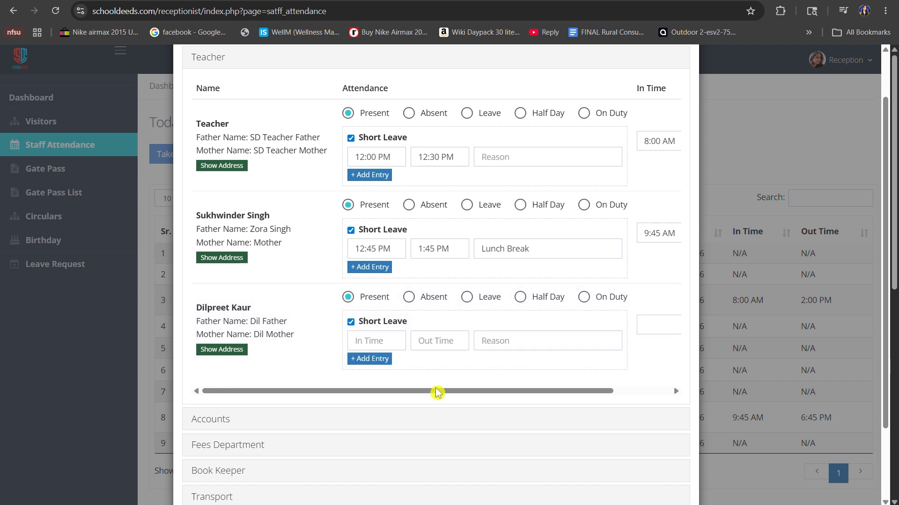
Set the last teacher's attendance In Time to 9:45 AM.
left_click_drag(437, 392, 557, 401)
left_click(592, 325)
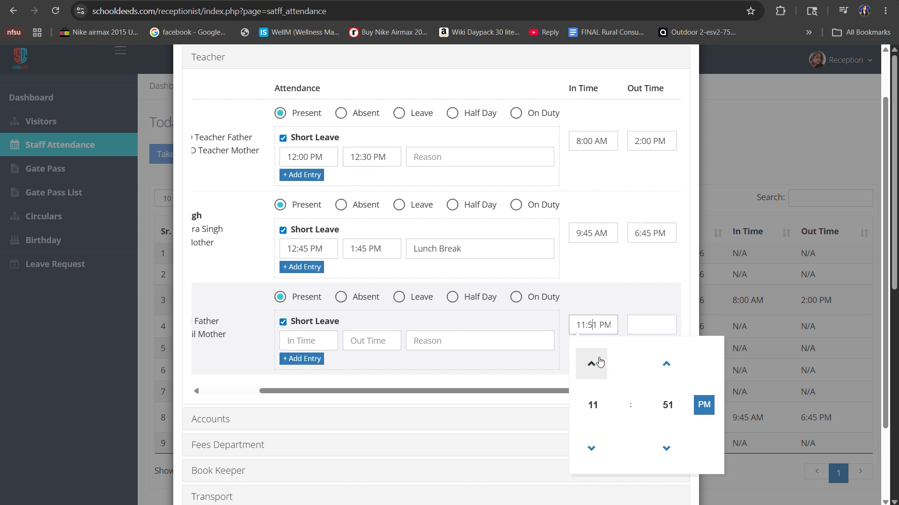
left_click_drag(599, 326, 567, 334)
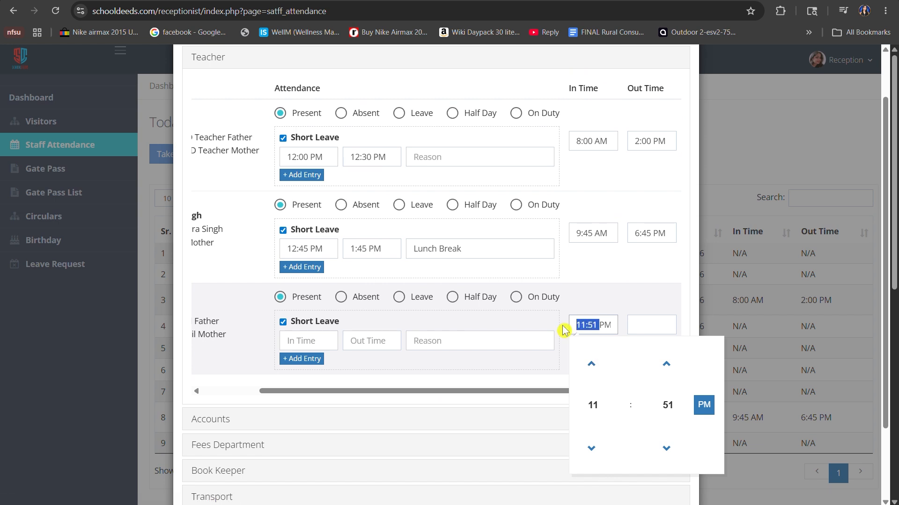
key("BackSpace")
type("9")
type(":3")
type("5")
key("Delete")
left_click(591, 363)
left_click(591, 364)
left_click(594, 364)
left_click(594, 363)
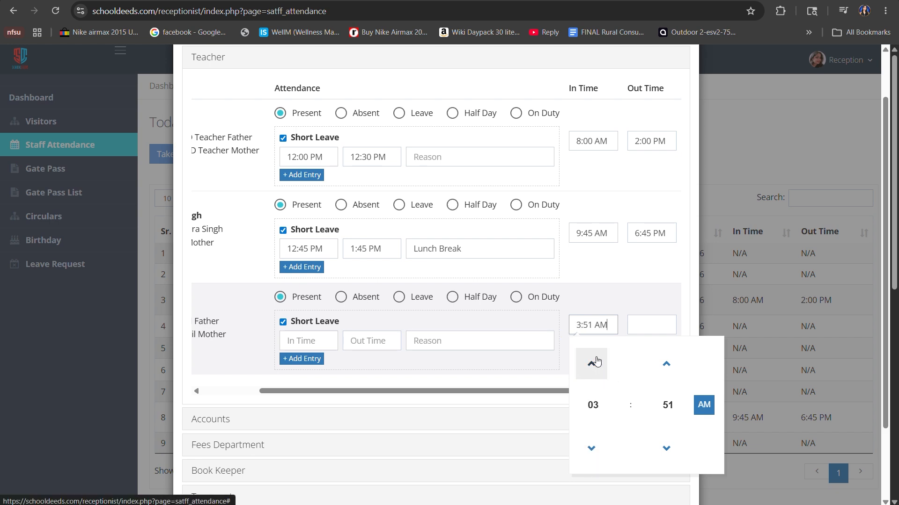
left_click(596, 362)
left_click(596, 362)
left_click(596, 362)
left_click(596, 362)
left_click(595, 362)
left_click(595, 362)
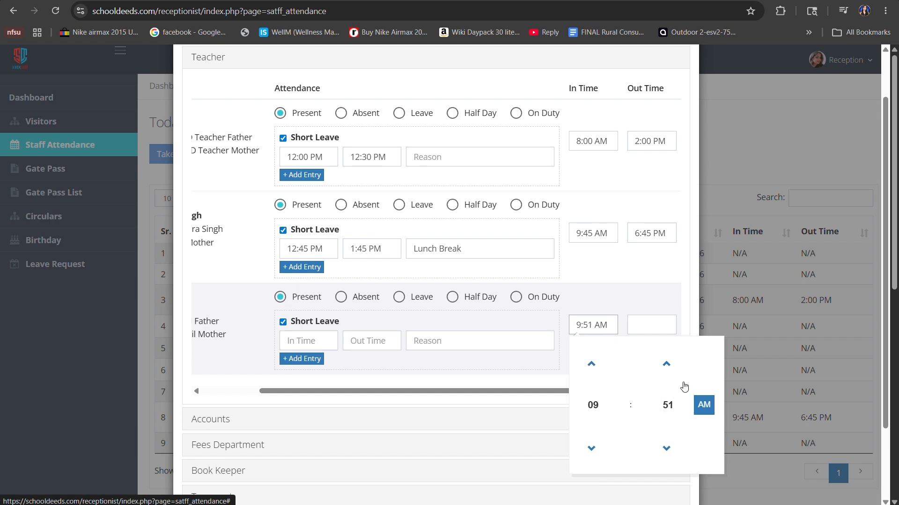
left_click(665, 377)
left_click(672, 448)
left_click(672, 448)
left_click(672, 448)
left_click(674, 447)
left_click(674, 447)
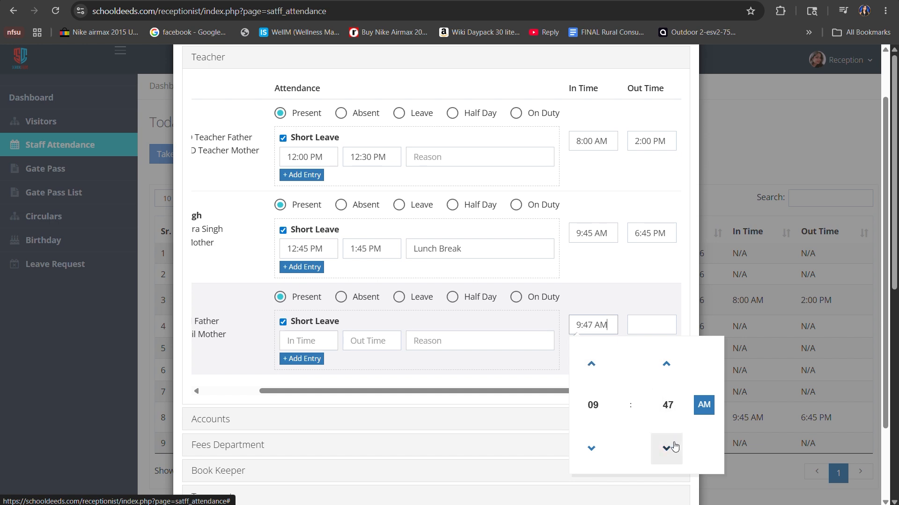
left_click(674, 447)
left_click(674, 447)
Set the last teacher's attendance Out Time to 6:45 PM.
left_click(651, 327)
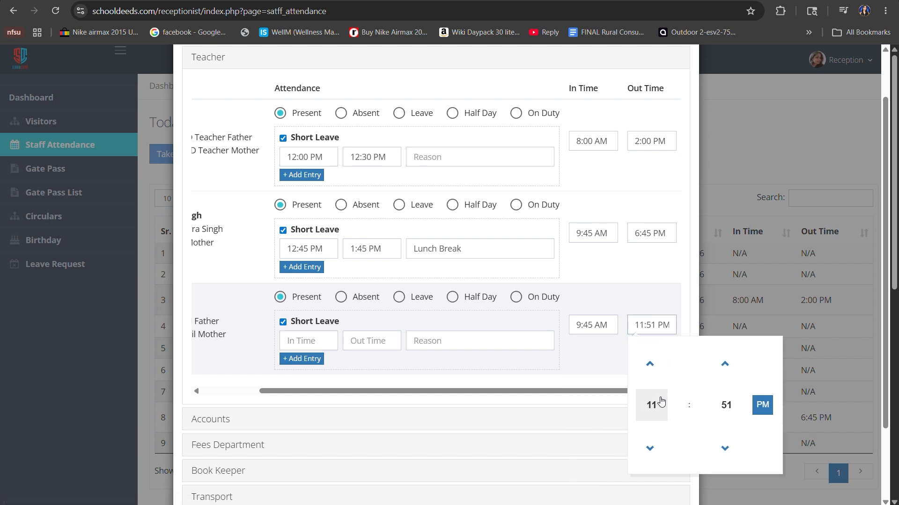
left_click(650, 449)
left_click(650, 448)
left_click(650, 450)
left_click(650, 449)
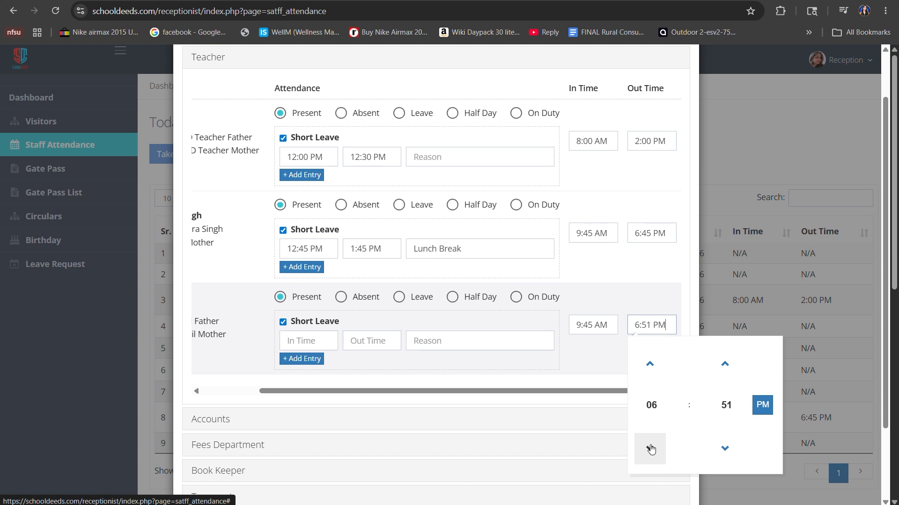
left_click(730, 461)
left_click(730, 461)
left_click(730, 461)
left_click(730, 461)
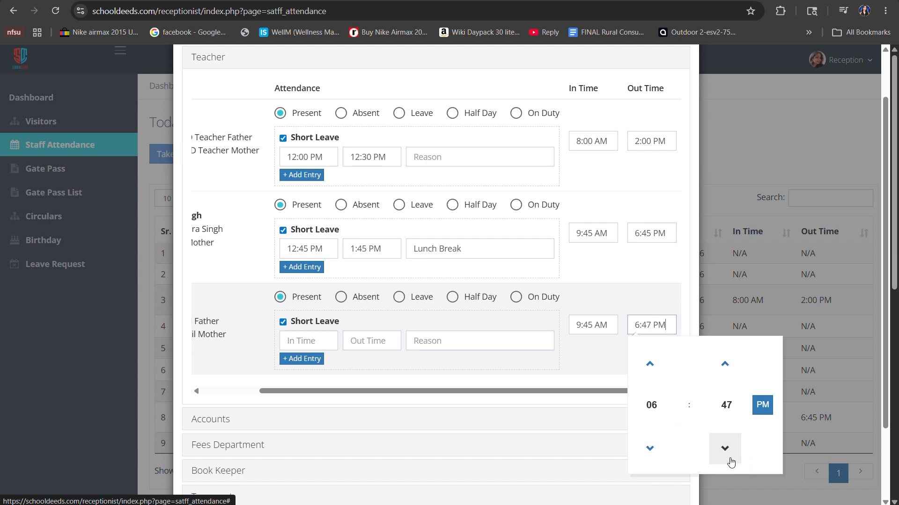
left_click(730, 460)
left_click(730, 460)
left_click(638, 295)
Set the last teacher's short leave to run from 11:51 AM to 12:51 PM.
left_click(313, 342)
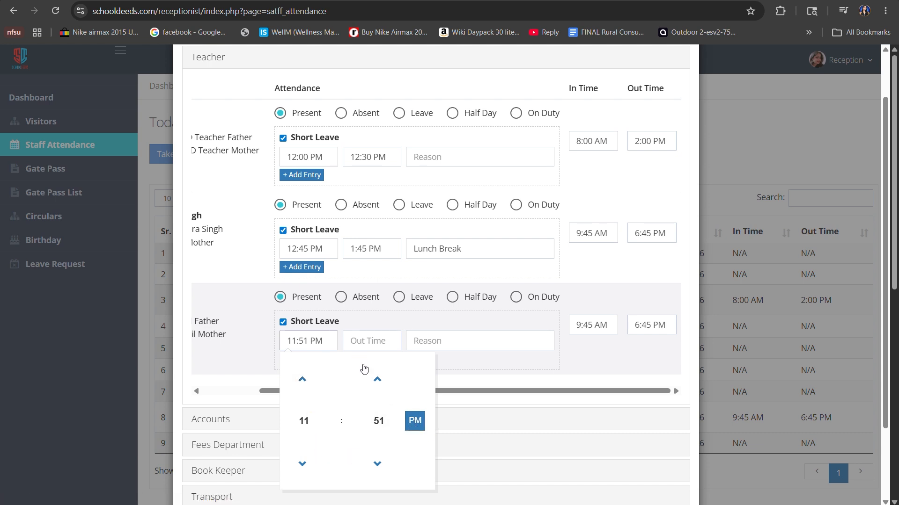
left_click(415, 421)
left_click(370, 341)
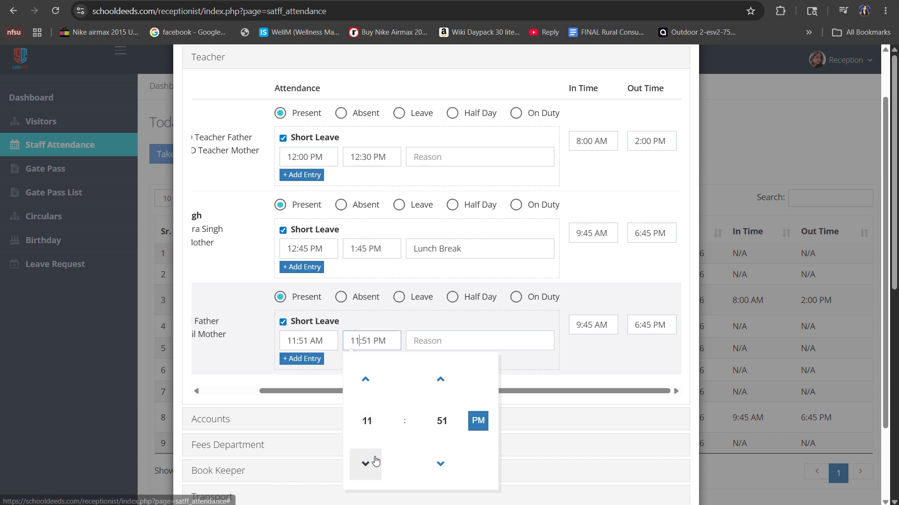
left_click(365, 380)
left_click(477, 421)
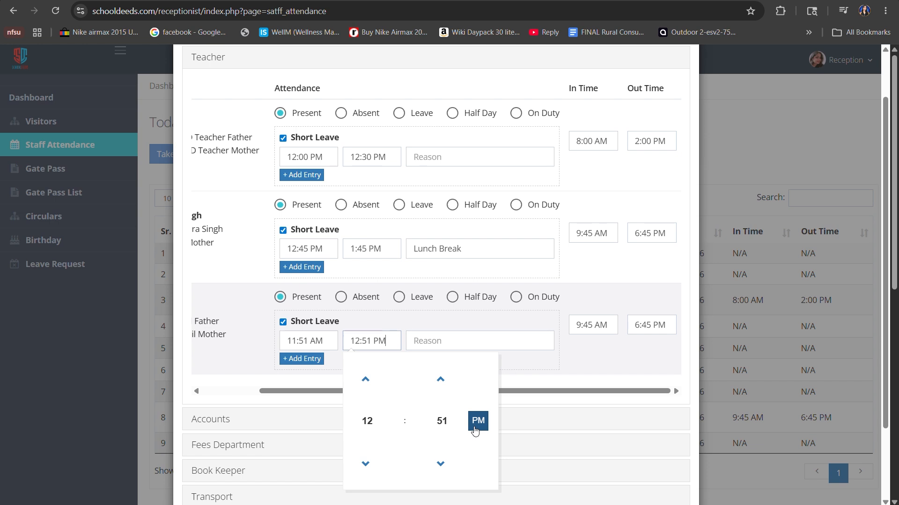
Enter "Lunch Break" as the reason for the last teacher's short leave.
left_click(466, 343)
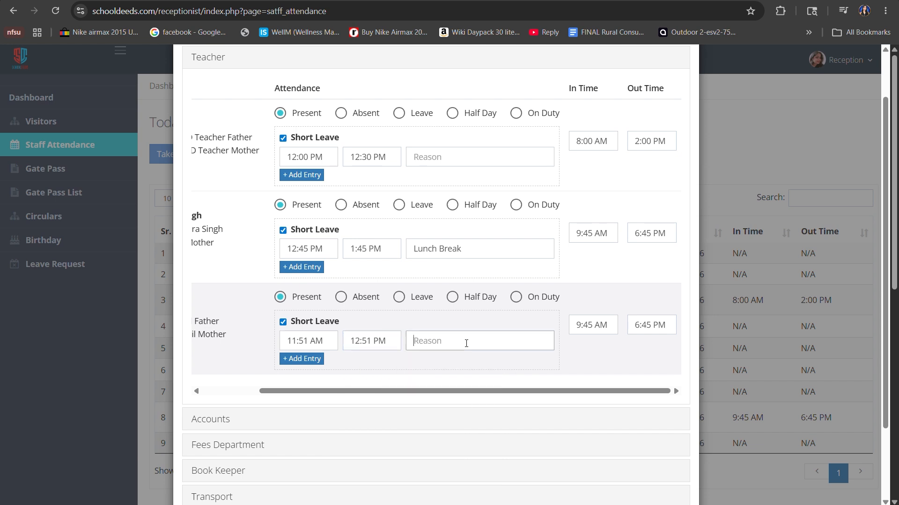
type("Lunch BREA")
key("BackSpace")
key("BackSpace")
type("reak")
Add two extra blank short leave entries for the last teacher and remove both.
left_click(313, 361)
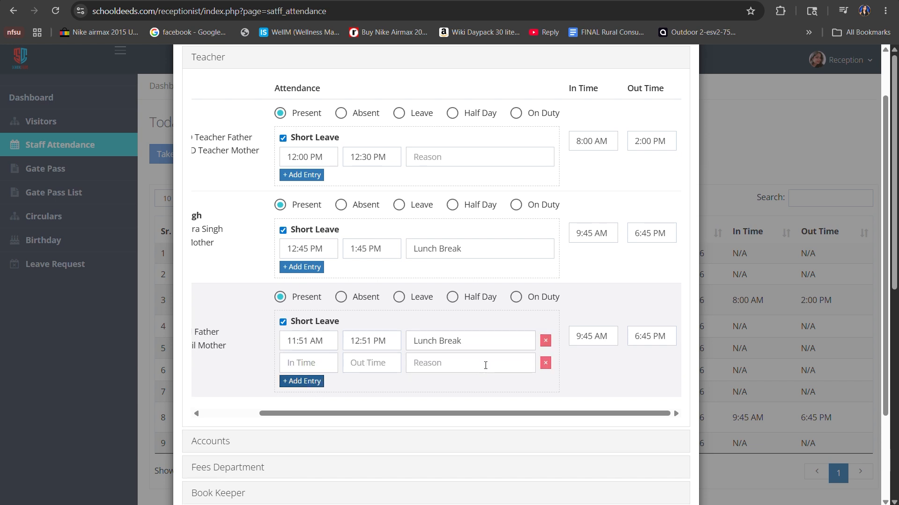
left_click(303, 381)
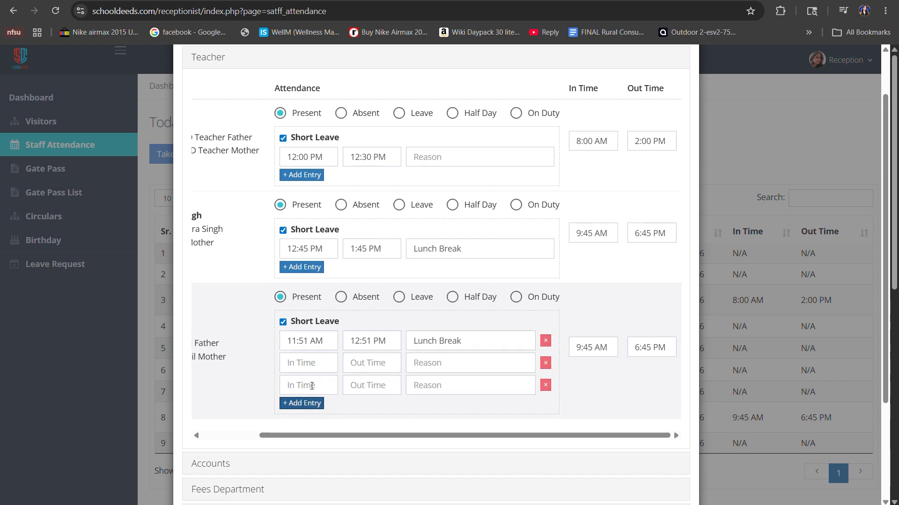
left_click(545, 388)
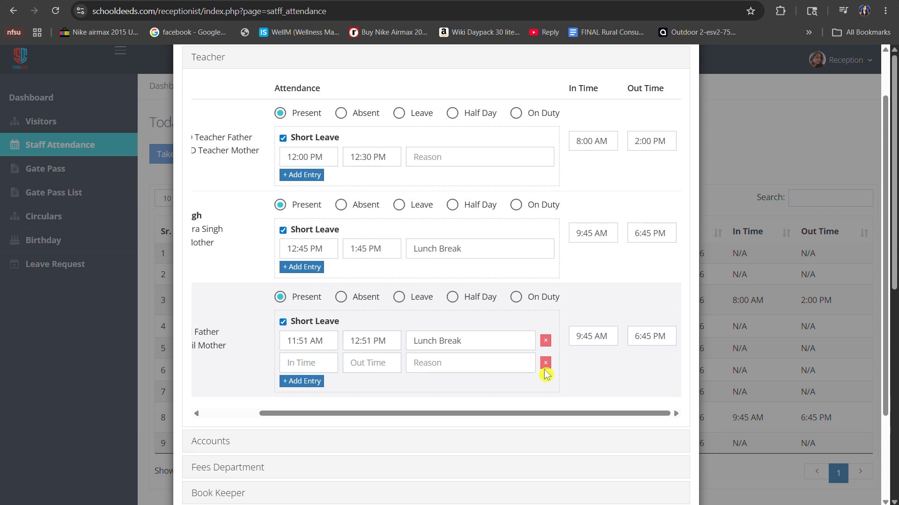
left_click(545, 363)
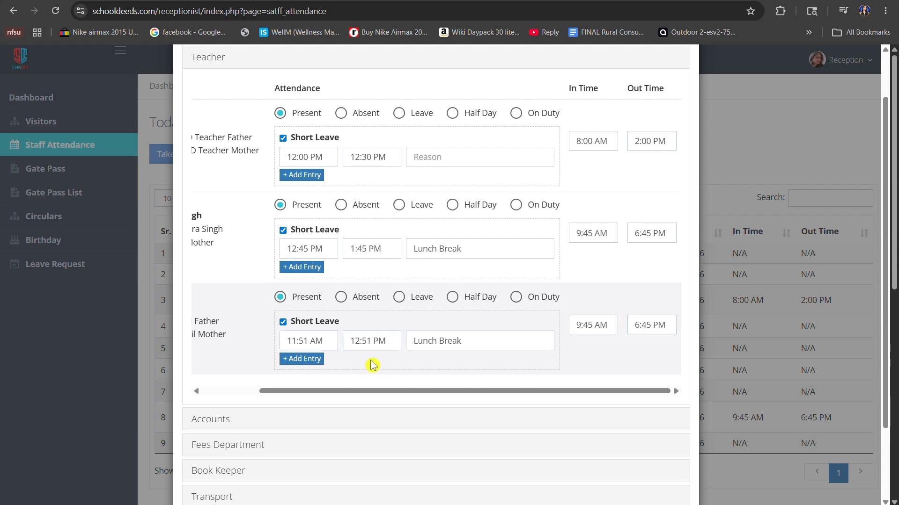
Change the last teacher's attendance status to Absent, and switch it to Leave.
scroll(344, 358, "down", 1)
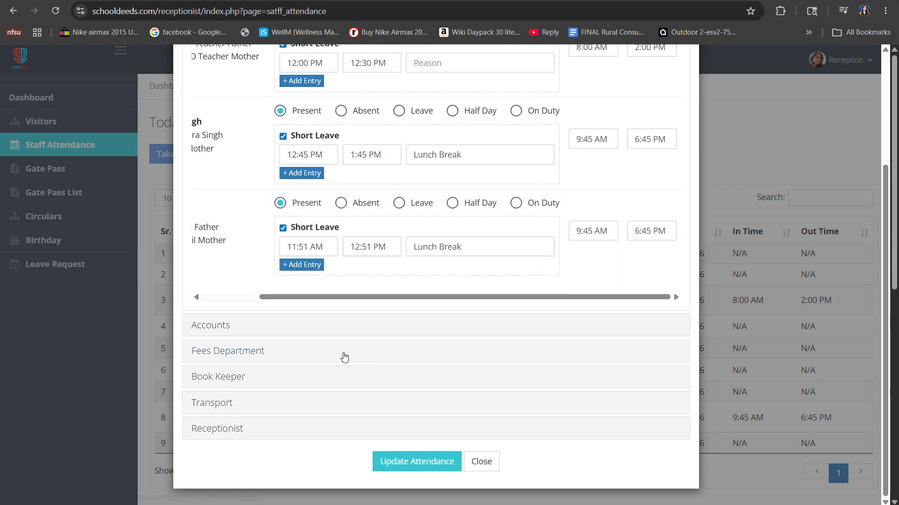
left_click(358, 205)
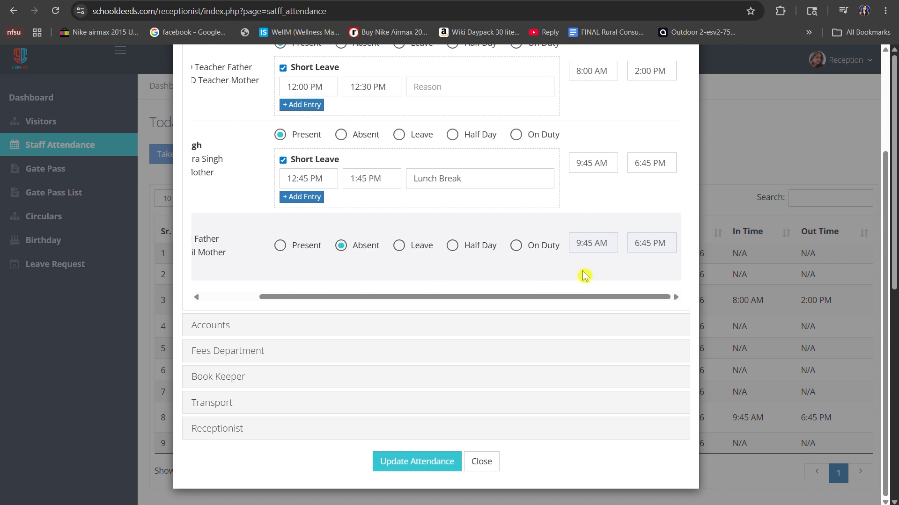
left_click(399, 246)
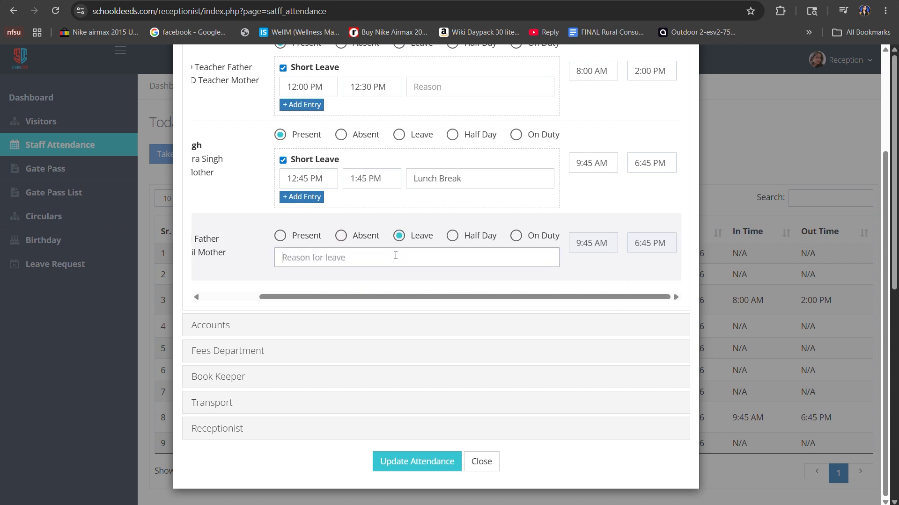
Enter "Wedding" as the last teacher's reason for leave.
type("WE")
key("BackSpace")
type("edding")
Switch the last teacher's status to Half Day and enable short leave for that row.
left_click(456, 236)
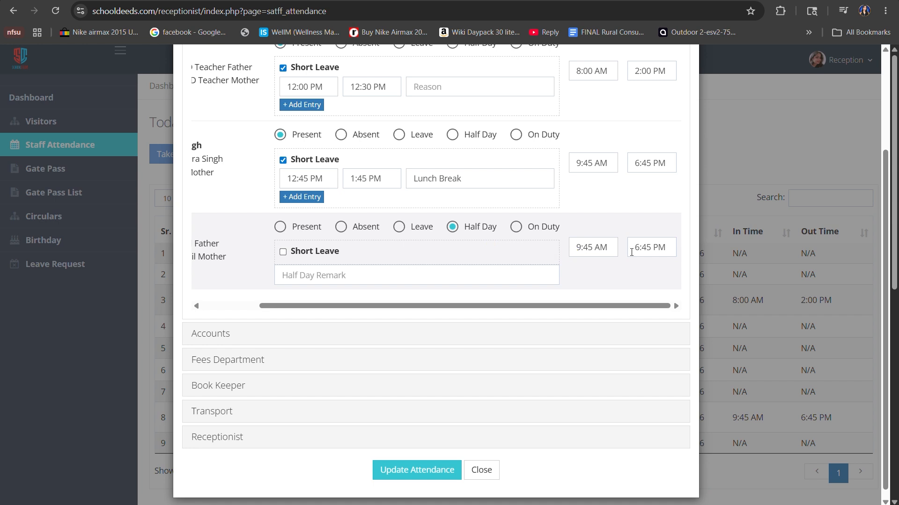
left_click(283, 253)
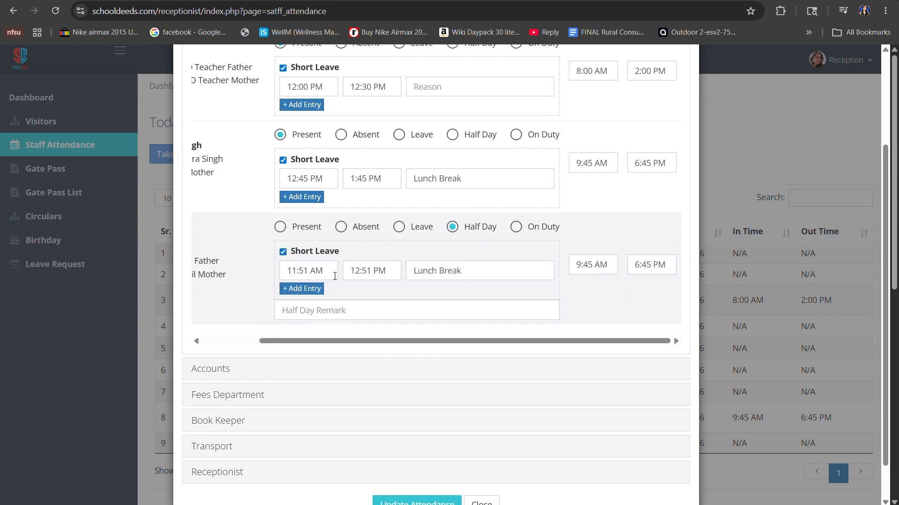
left_click(295, 312)
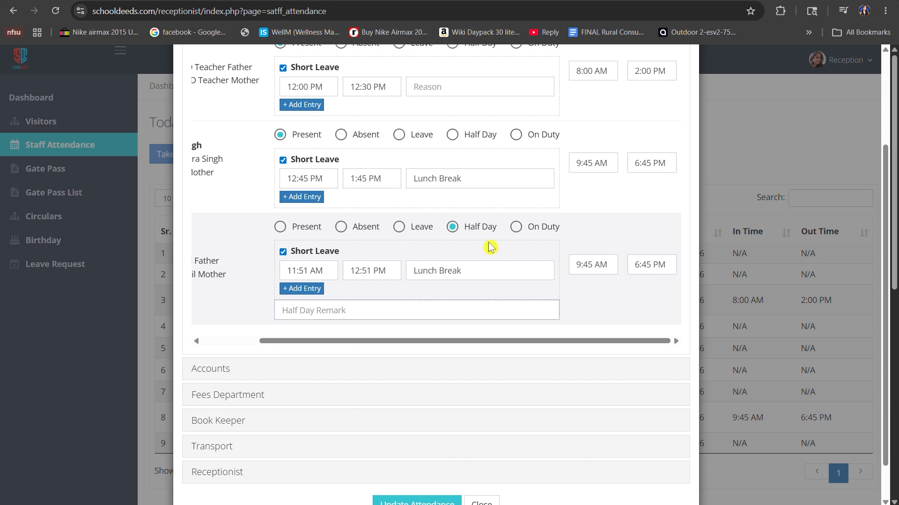
Change the last teacher's status to On Duty with the remark "Exam".
left_click(516, 227)
triple_click(527, 240)
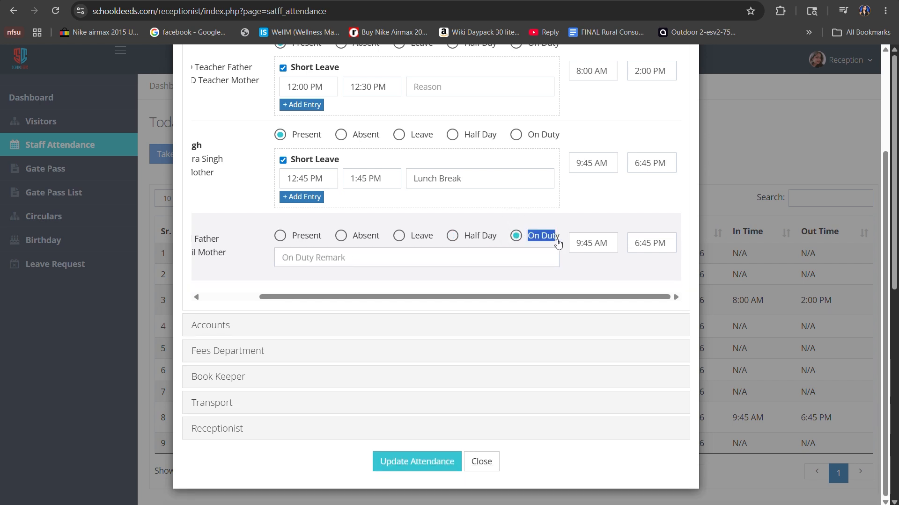
left_click(537, 254)
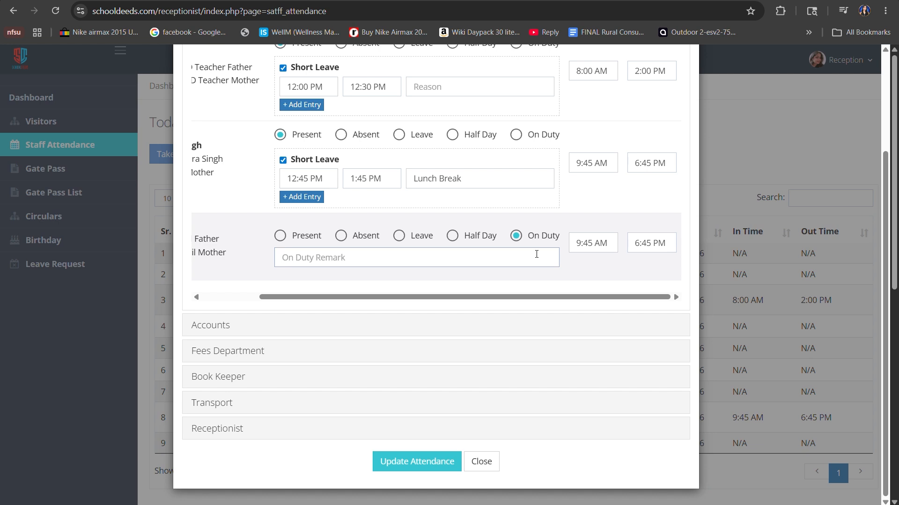
type("Exam Duty")
Mark the last teacher as Half Day with short leave enabled and "Health Issues" as the half day remark.
left_click(482, 236)
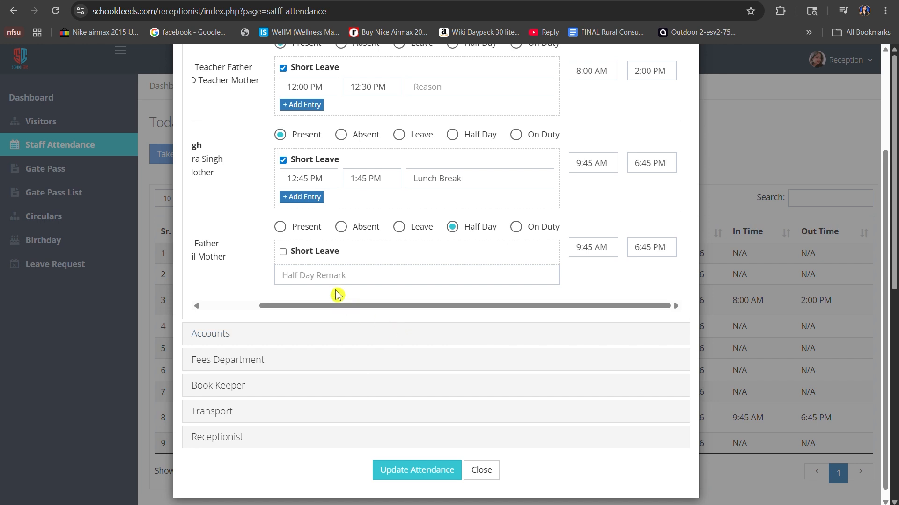
left_click(284, 254)
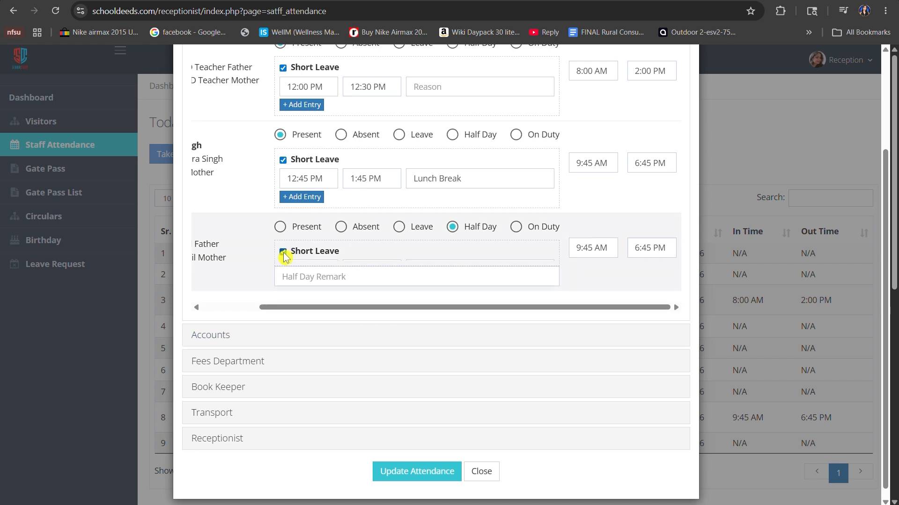
left_click(330, 312)
type("He")
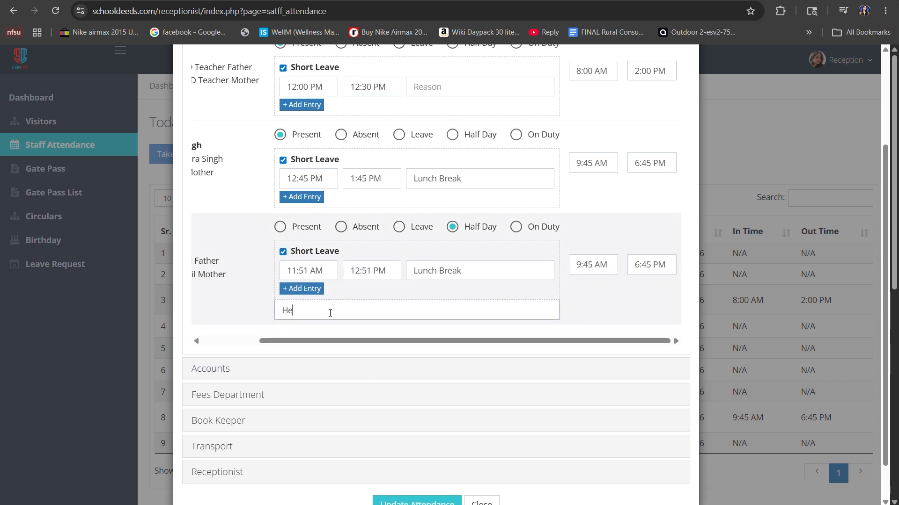
type("alth Issues")
scroll(427, 297, "down", 2)
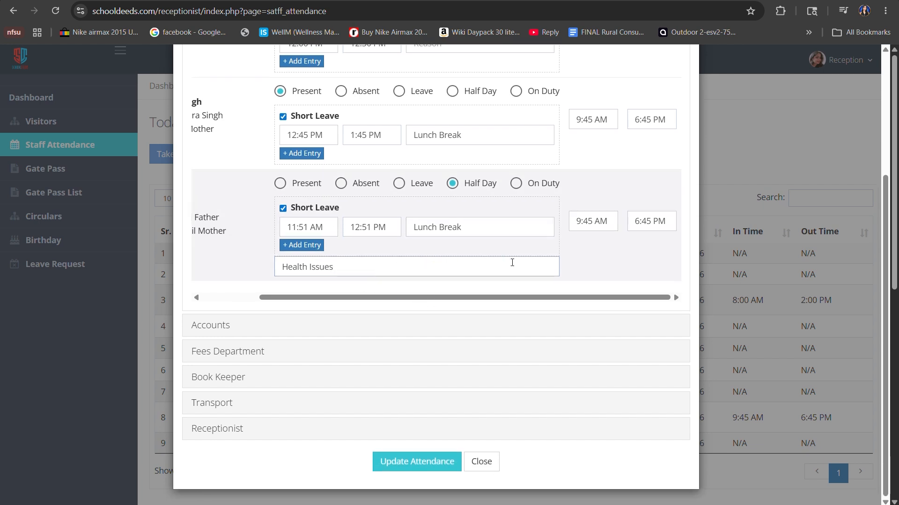
Set the last teacher's out time to 3:45 PM and submit the updated attendance.
left_click(647, 220)
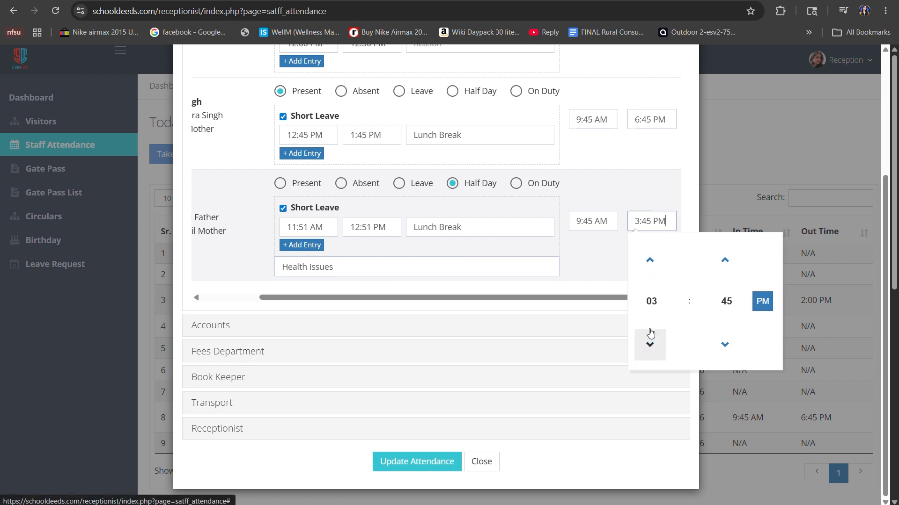
left_click(597, 283)
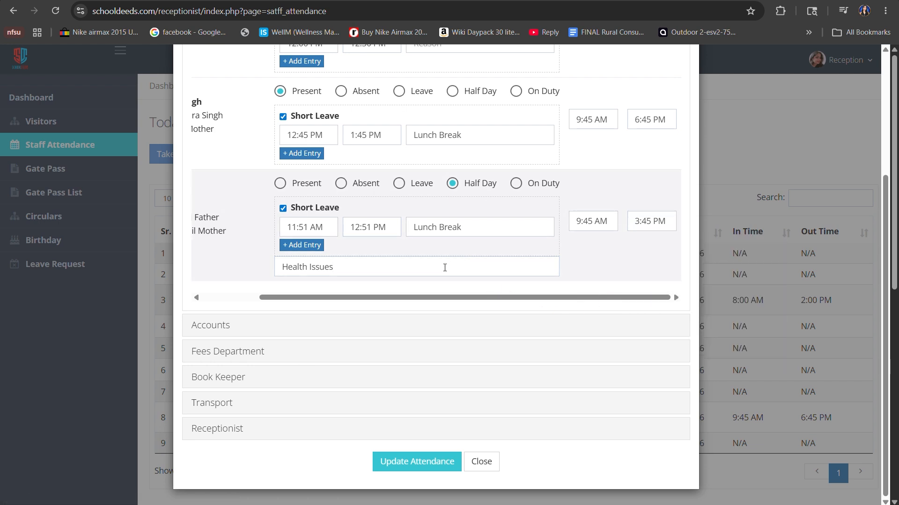
left_click(411, 463)
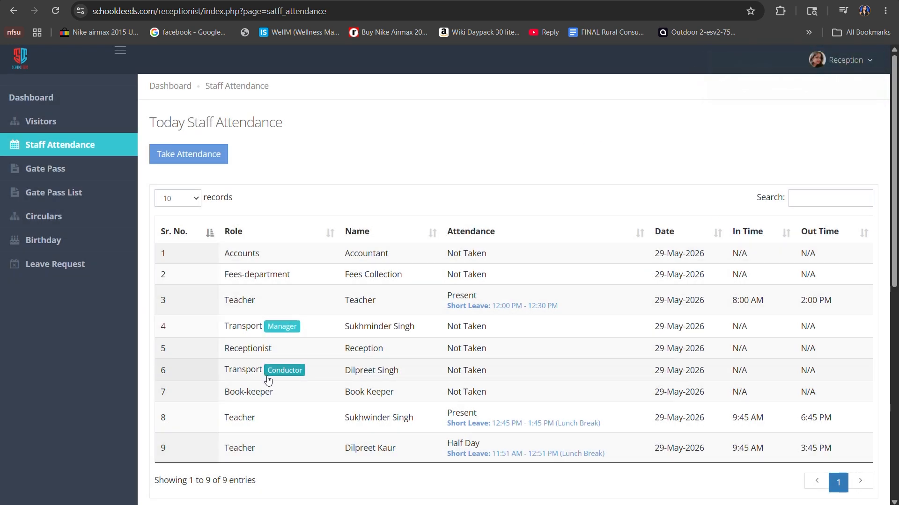
Review today's staff attendance list and the teachers' attendance details for 29-May-26, and close the details.
scroll(268, 380, "down", 1)
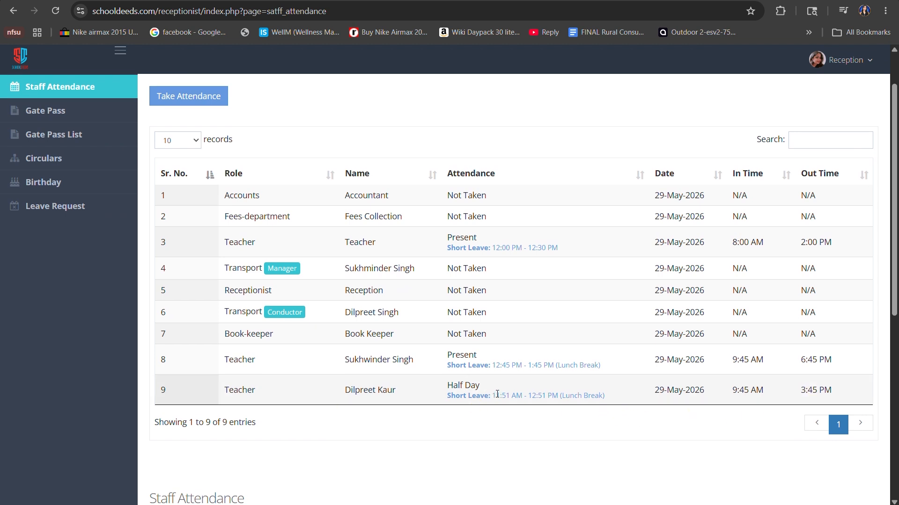
scroll(497, 395, "up", 1)
scroll(497, 394, "down", 9)
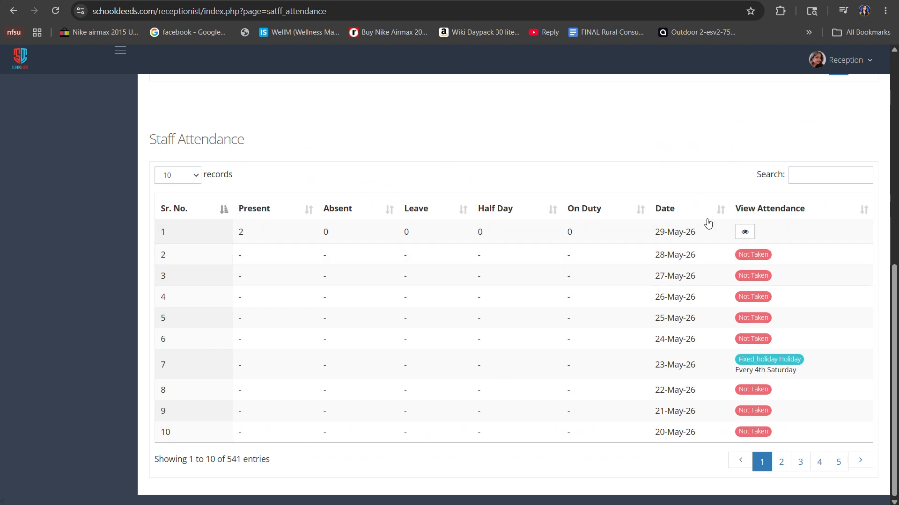
left_click(744, 232)
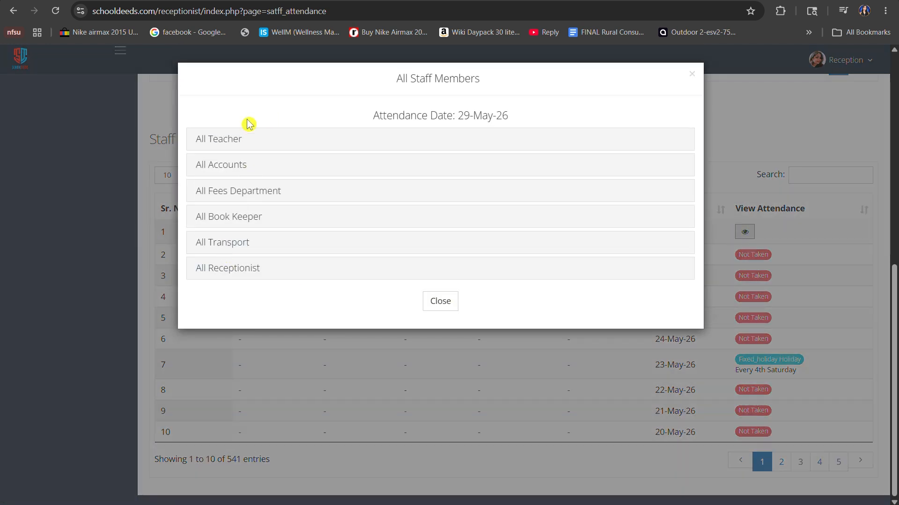
left_click(217, 140)
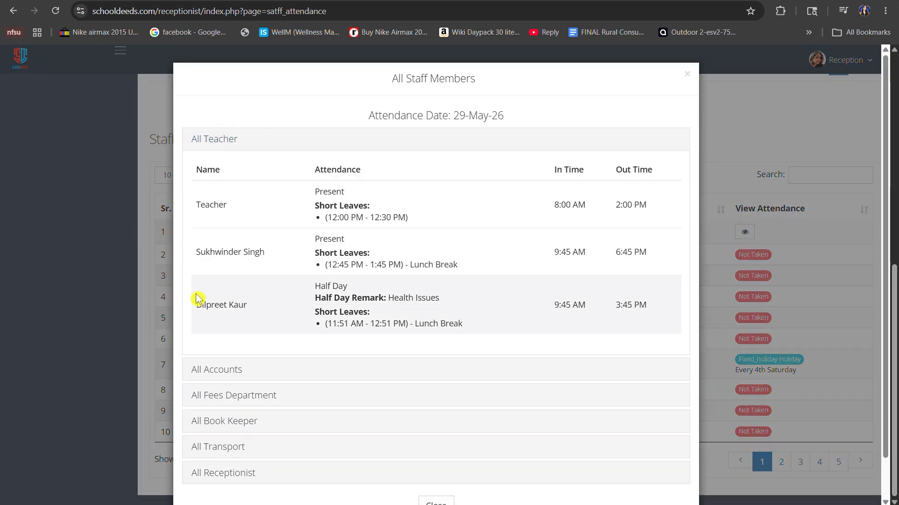
left_click_drag(200, 302, 281, 315)
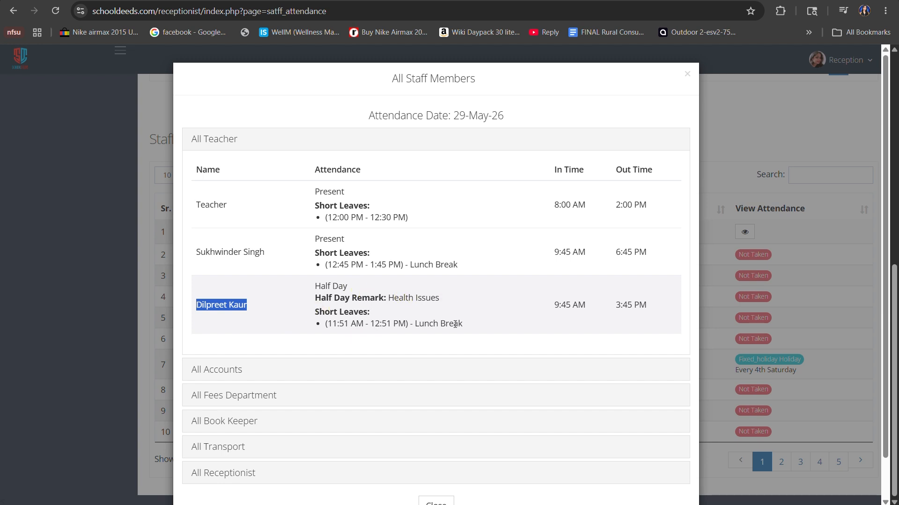
left_click(742, 256)
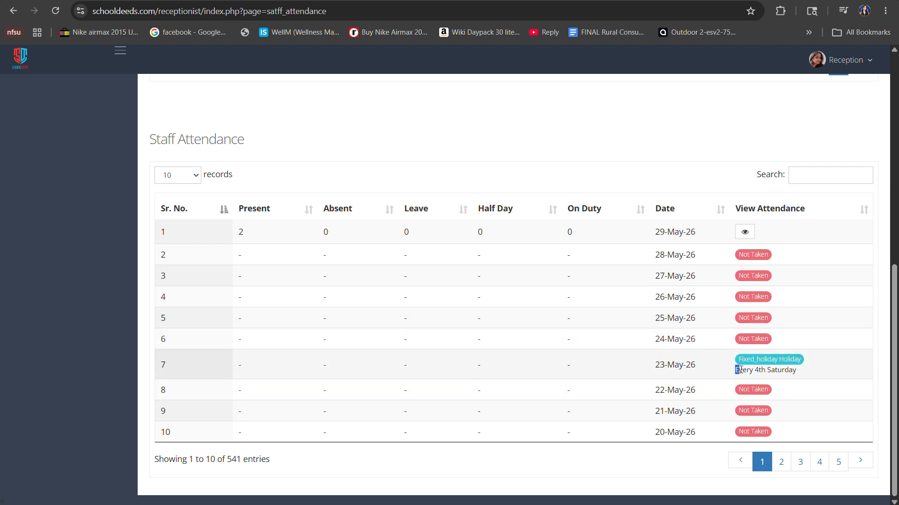
Check the holiday note for 23-May-26 in the staff attendance history.
left_click_drag(735, 370, 807, 373)
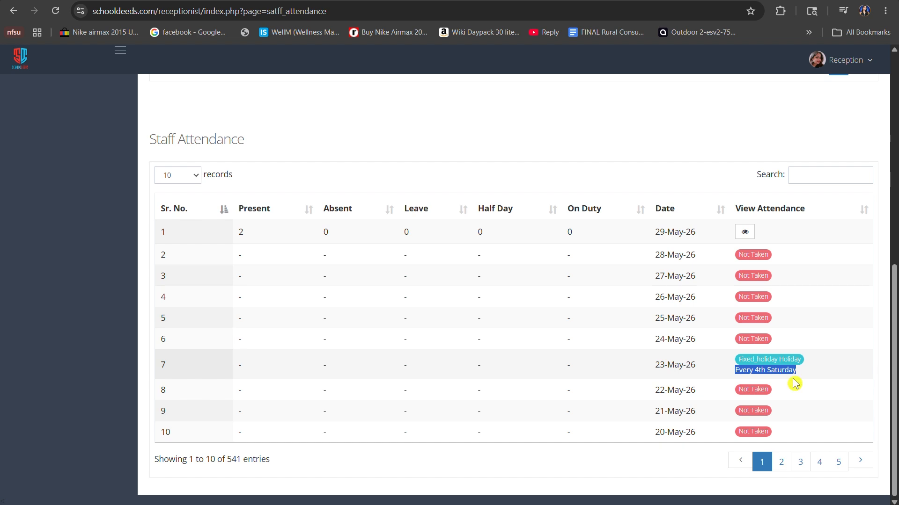
left_click(794, 381)
scroll(794, 380, "up", 4)
scroll(794, 375, "up", 4)
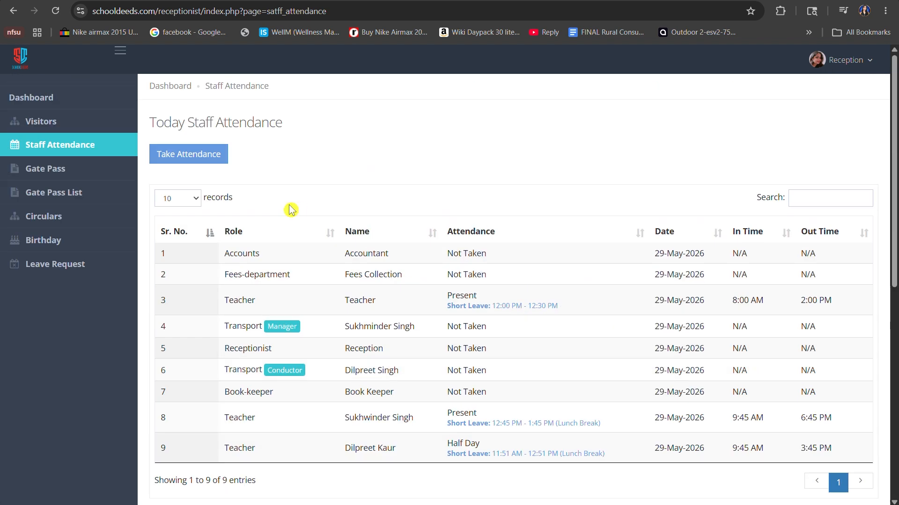
Return to the School Deeds home page and log out of the receptionist account.
left_click(10, 16)
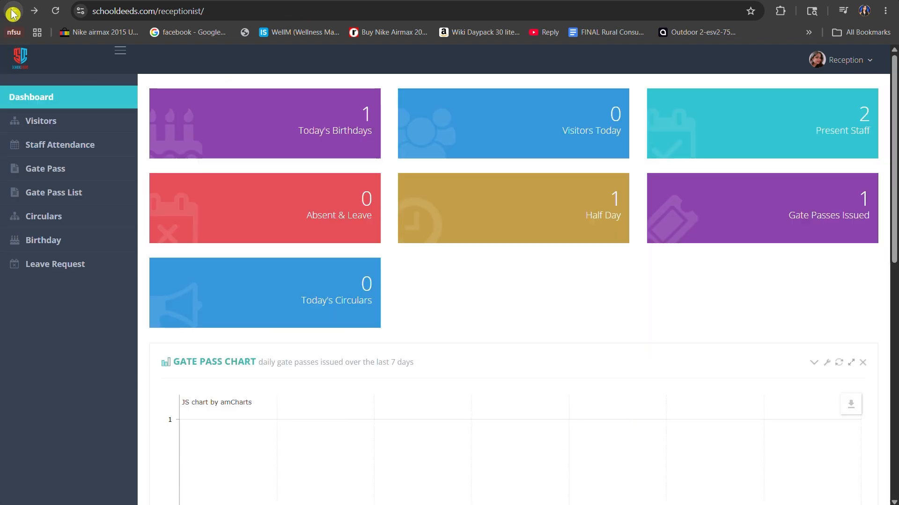
left_click(11, 16)
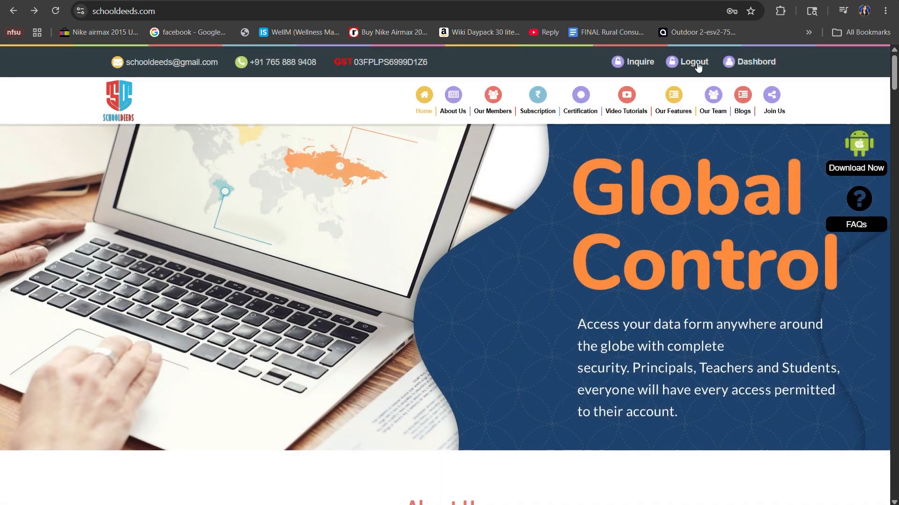
left_click(694, 67)
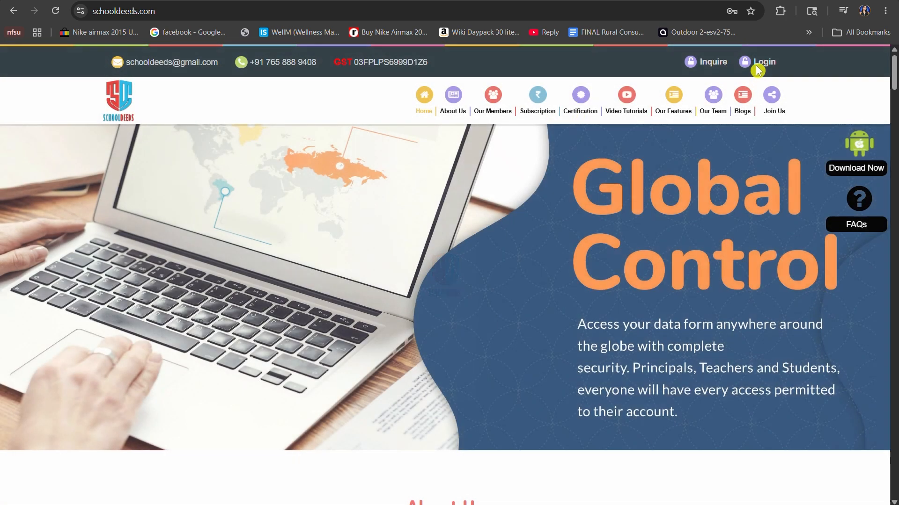
Log in to the principal account using the saved demo login e-mail and password.
left_click(751, 62)
left_click(395, 113)
key("ctrl+a")
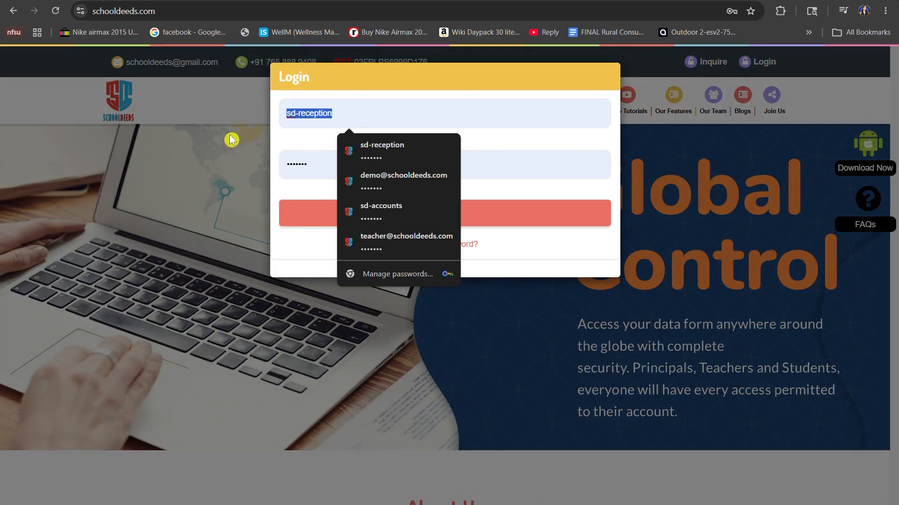
key("BackSpace")
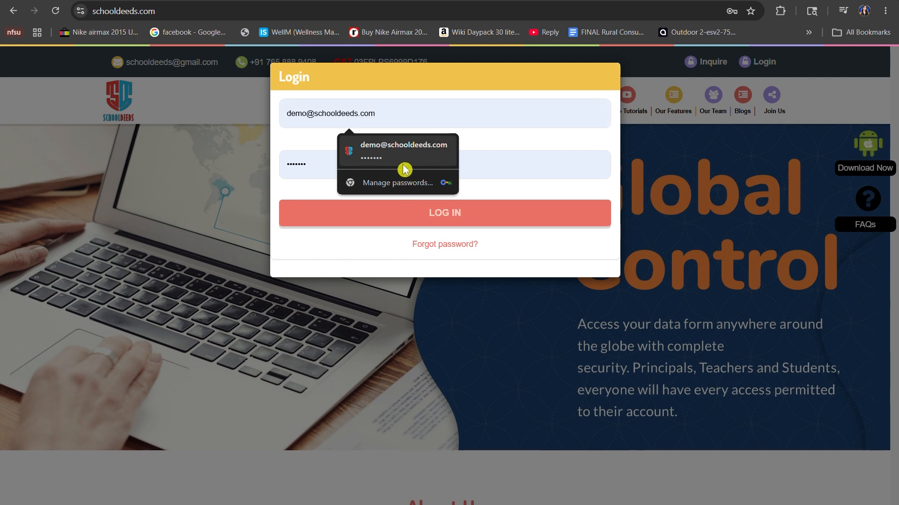
left_click(403, 168)
left_click(377, 226)
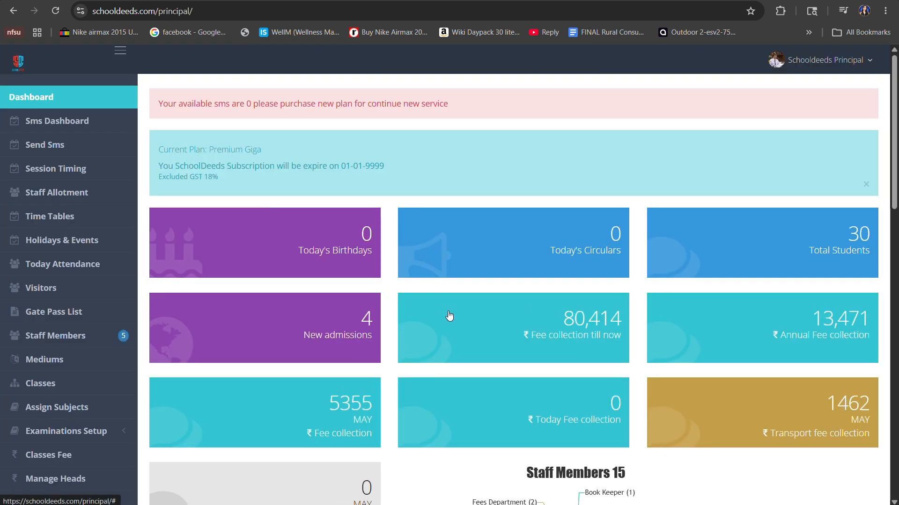
Open the principal's Time Tables page and find the Datewise Time Table section.
scroll(449, 310, "down", 12)
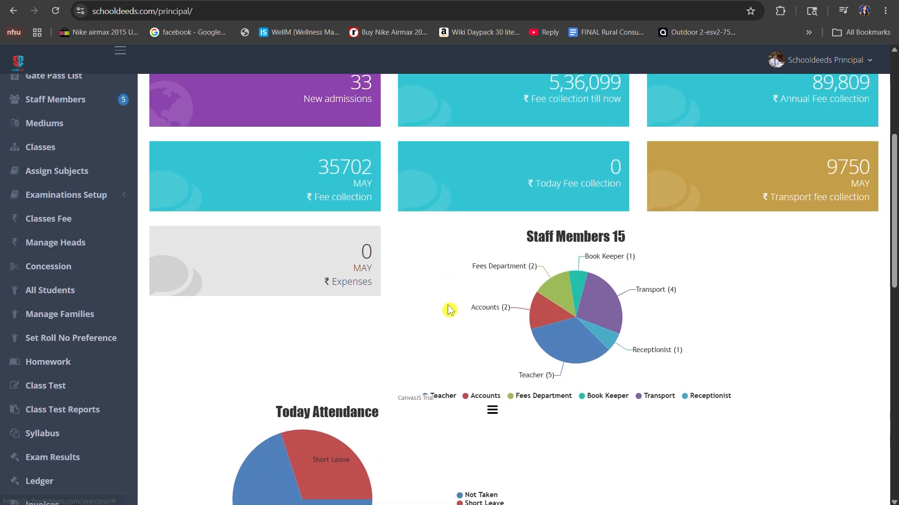
scroll(87, 261, "up", 10)
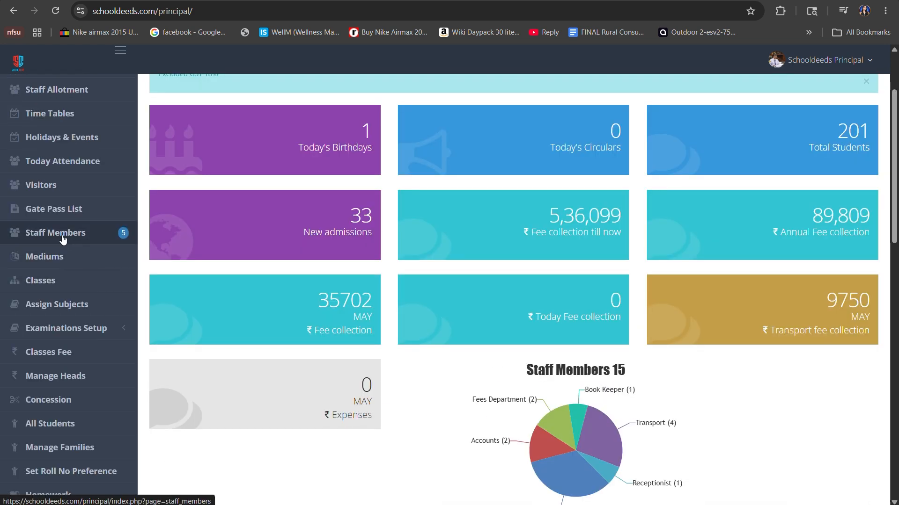
left_click(61, 117)
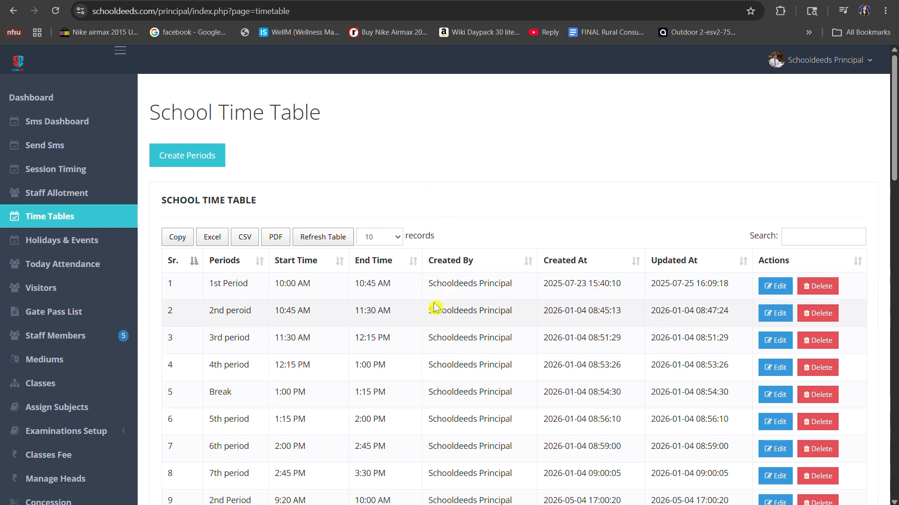
scroll(434, 306, "down", 12)
scroll(434, 306, "down", 12)
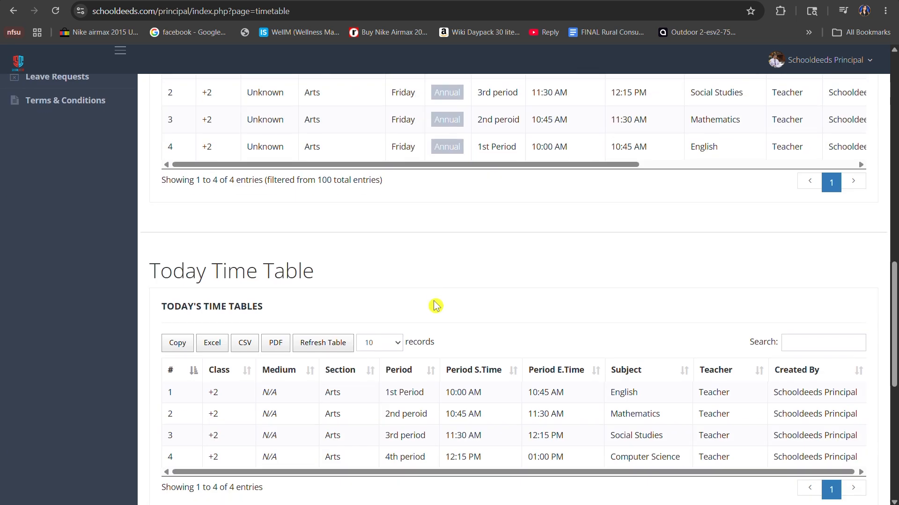
left_click_drag(282, 144, 155, 144)
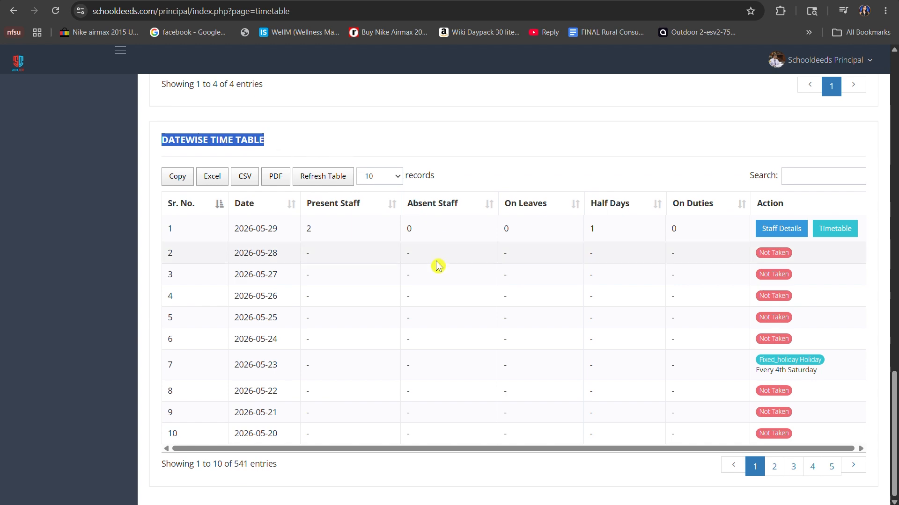
View the staff details and the timetable details for 2026-05-29 in the datewise table, closing each.
left_click(781, 229)
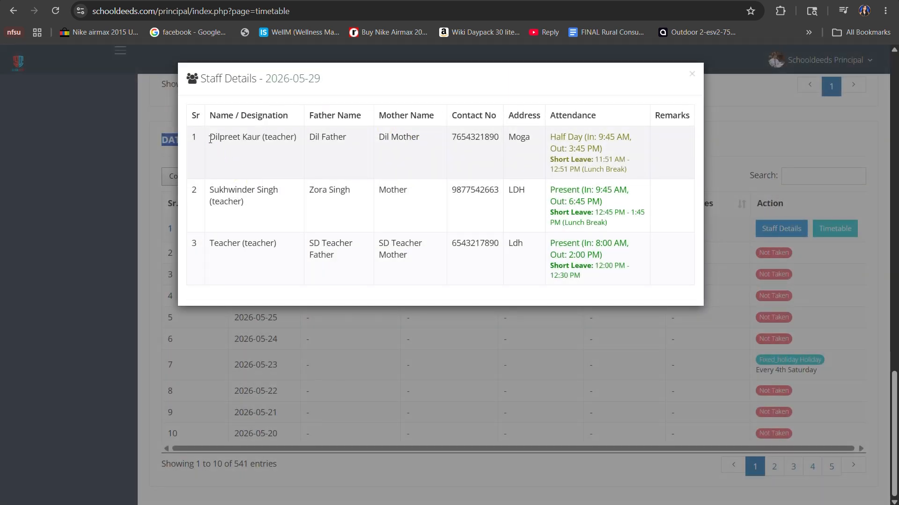
left_click_drag(210, 137, 313, 139)
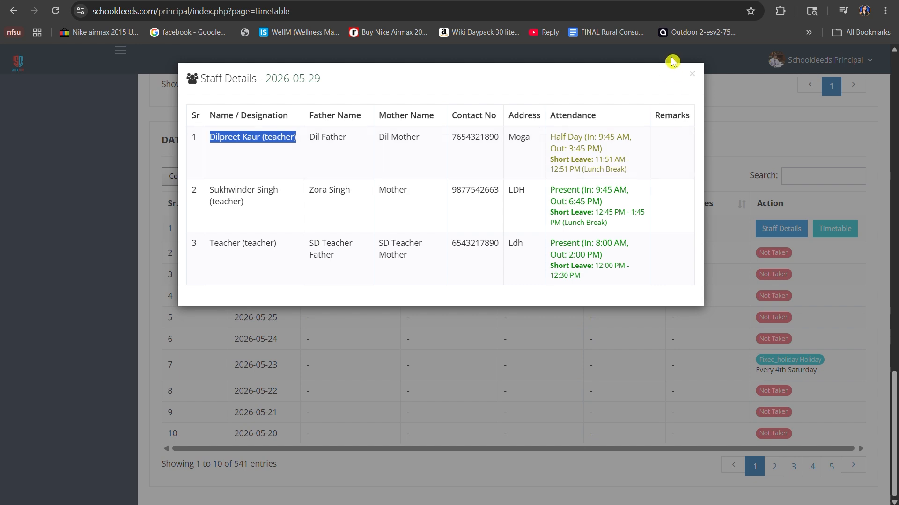
left_click(691, 74)
left_click(832, 232)
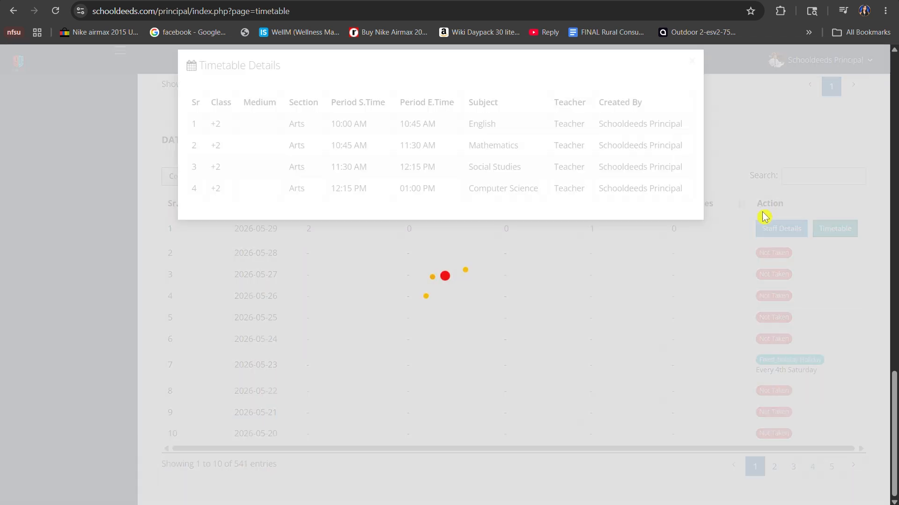
left_click(575, 279)
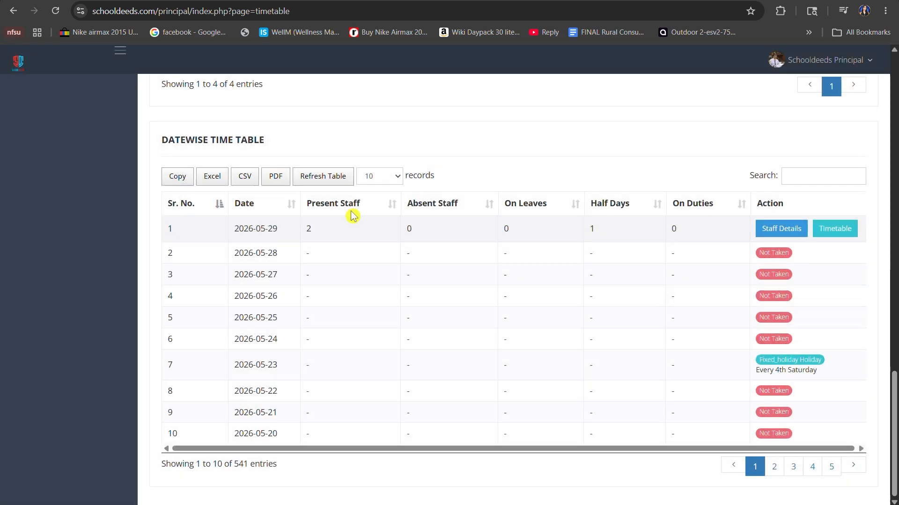
Log out of the principal account from the home page and log in as the accountant with the saved username and password.
left_click(13, 15)
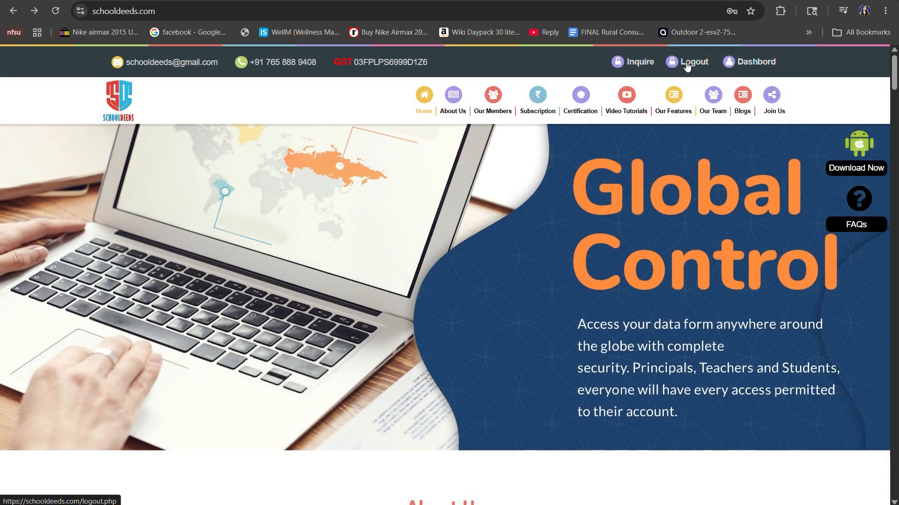
left_click(687, 64)
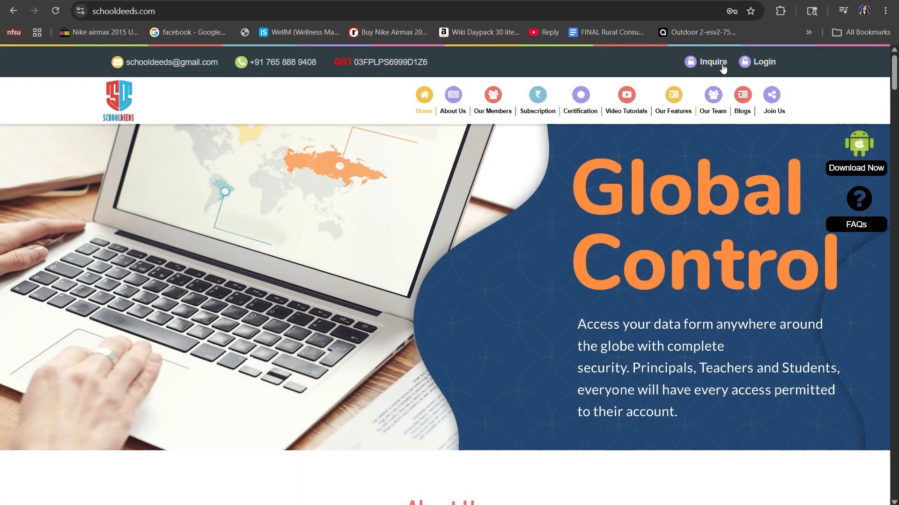
left_click(765, 63)
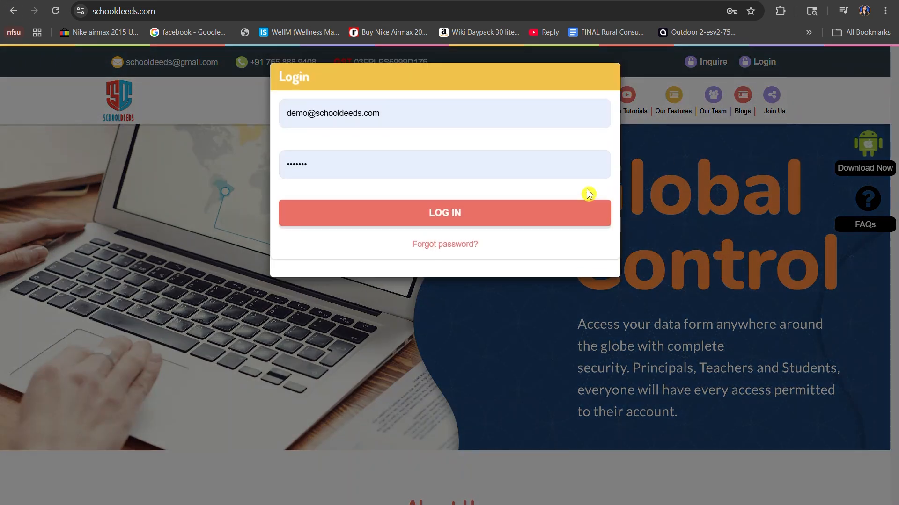
left_click(445, 115)
type("s")
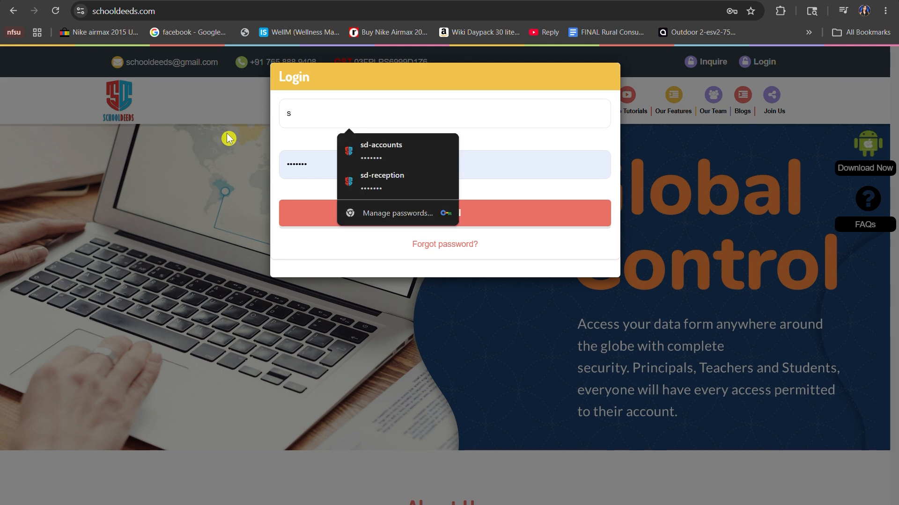
left_click(375, 152)
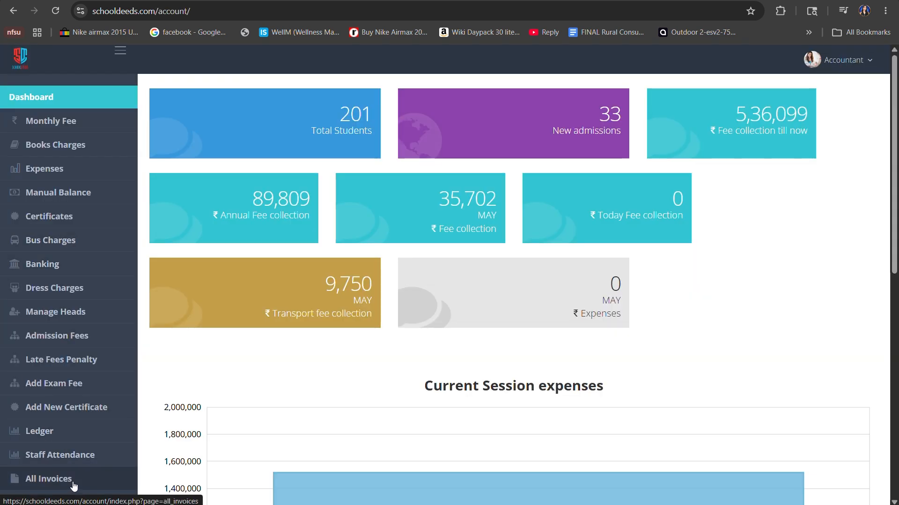
Open the accountant's Staff Attendance page.
scroll(79, 461, "down", 2)
left_click(70, 337)
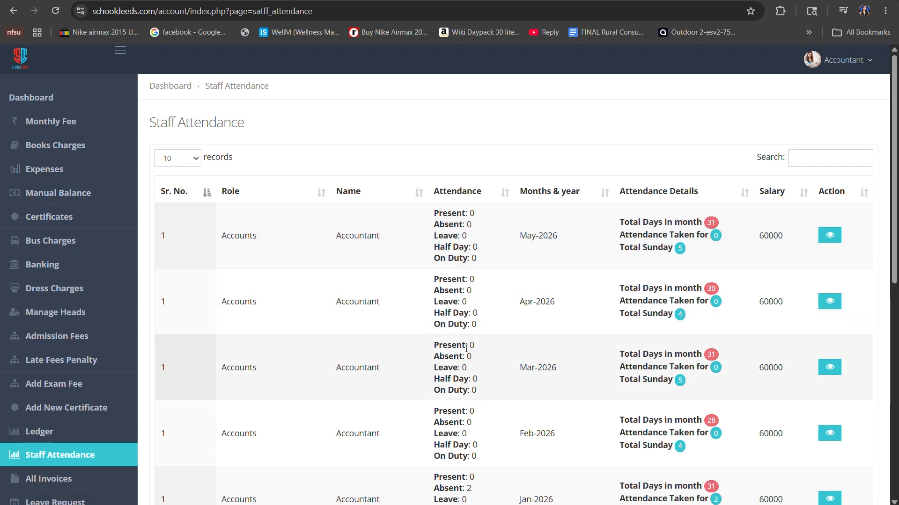
left_click_drag(282, 135, 144, 124)
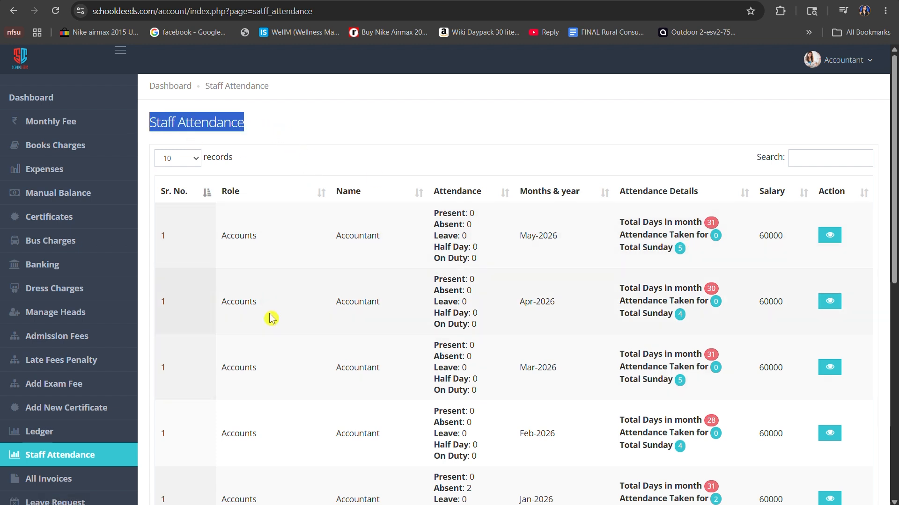
left_click(294, 118)
Search the staff attendance records for "Teacher" and look through the matching monthly entries.
left_click(805, 158)
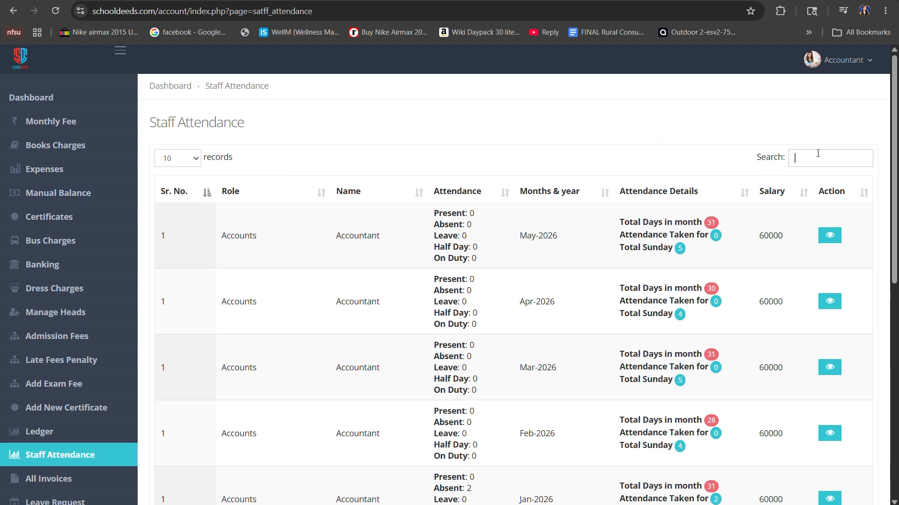
type("Teacher")
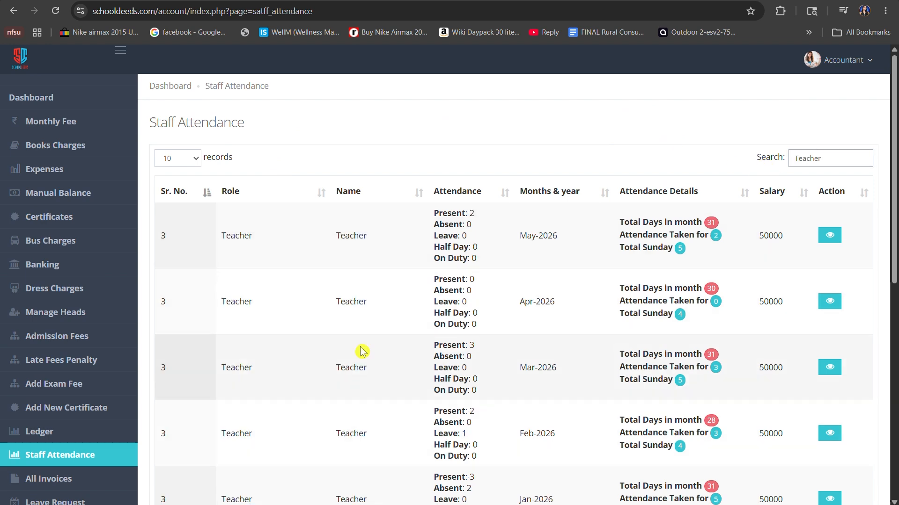
scroll(375, 260, "down", 6)
scroll(375, 260, "down", 3)
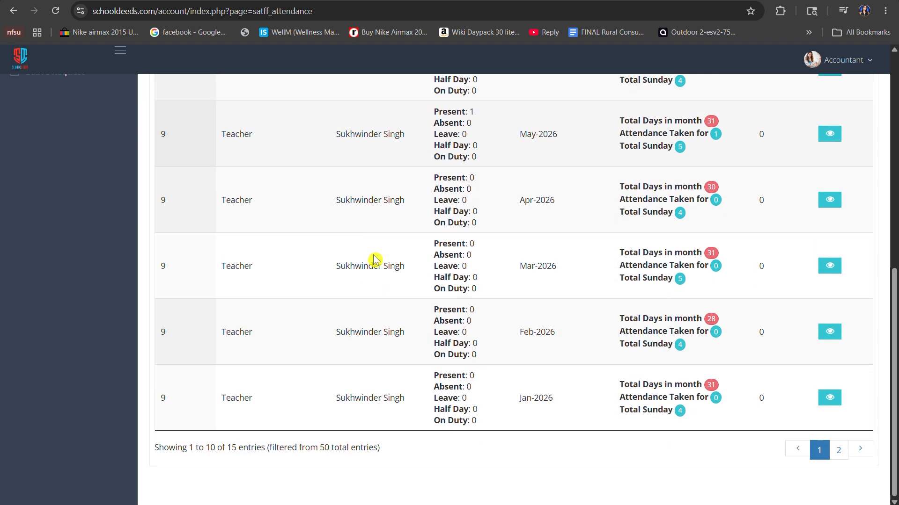
scroll(375, 260, "up", 10)
Search the attendance records by the staff member's first name instead and find the matching teacher's May-2026 half-day count.
left_click_drag(843, 157, 782, 167)
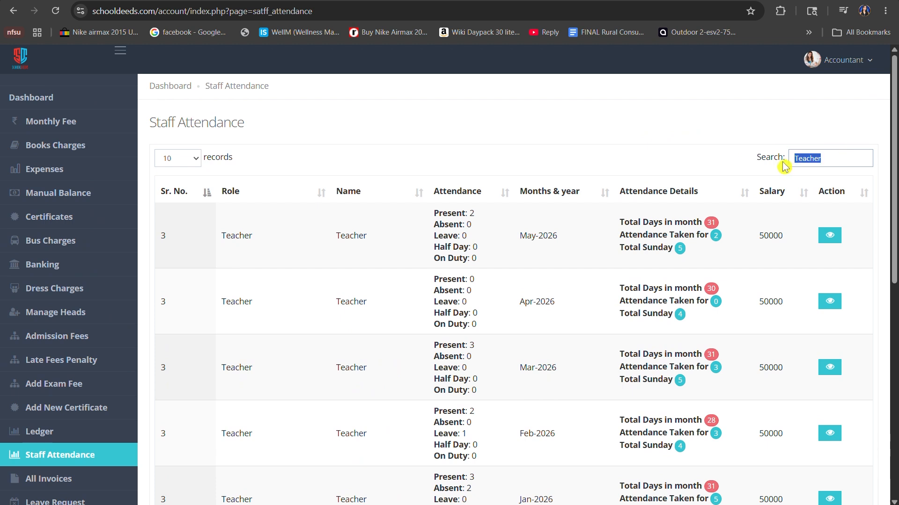
key("BackSpace")
type("Dilpreet")
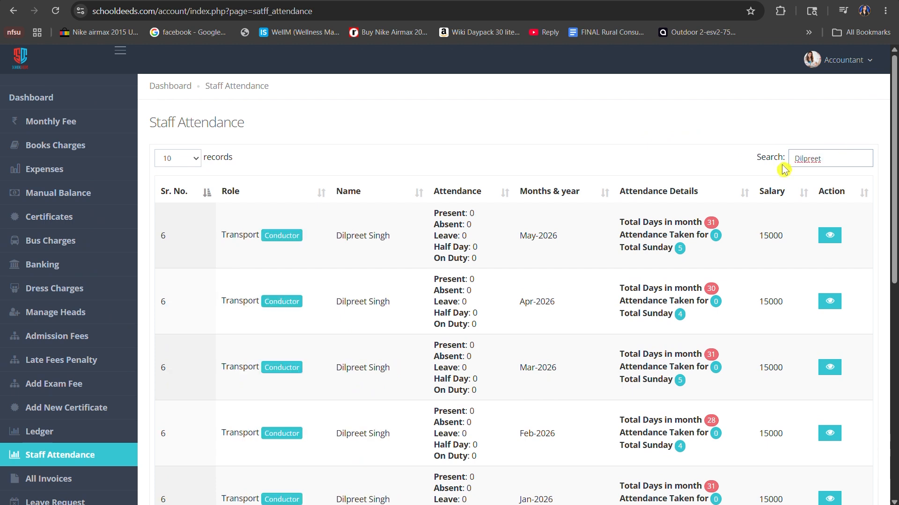
scroll(784, 170, "down", 9)
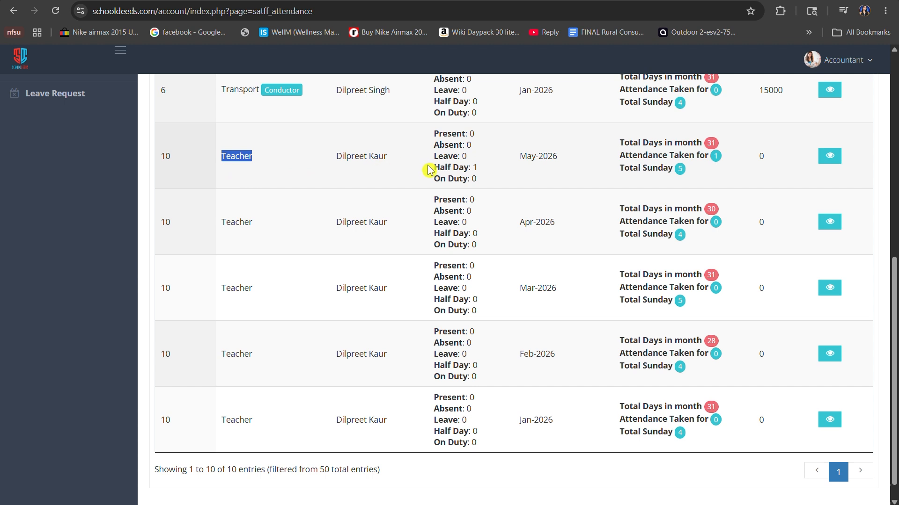
left_click_drag(433, 167, 579, 161)
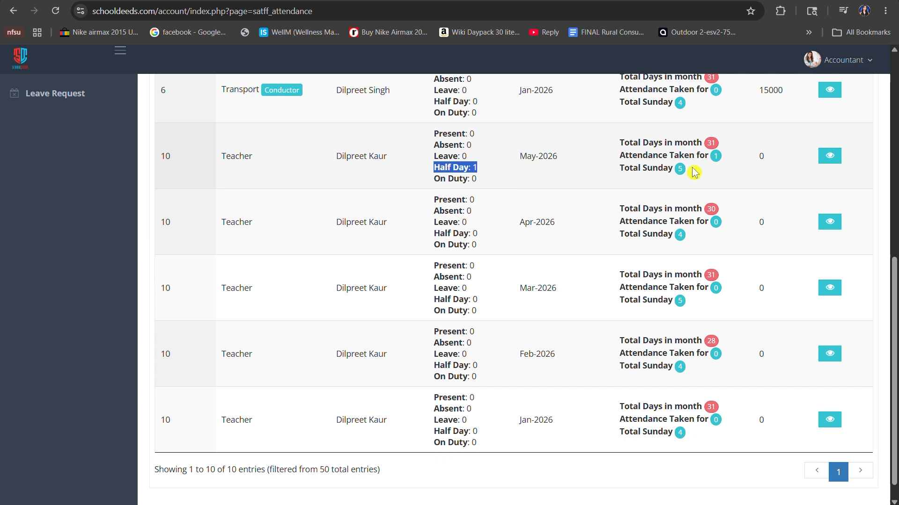
View the date-by-date attendance and remarks of that teacher for May-2026, then close the details.
left_click(830, 159)
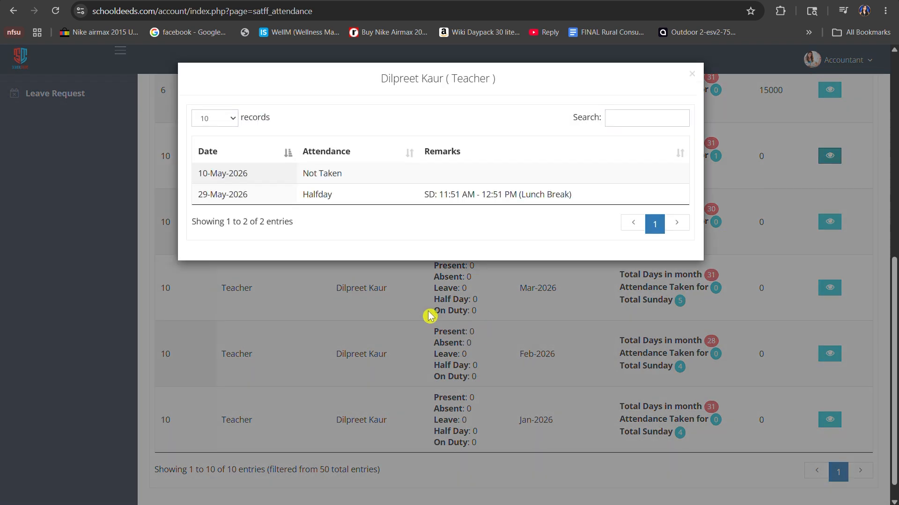
left_click_drag(296, 202, 333, 201)
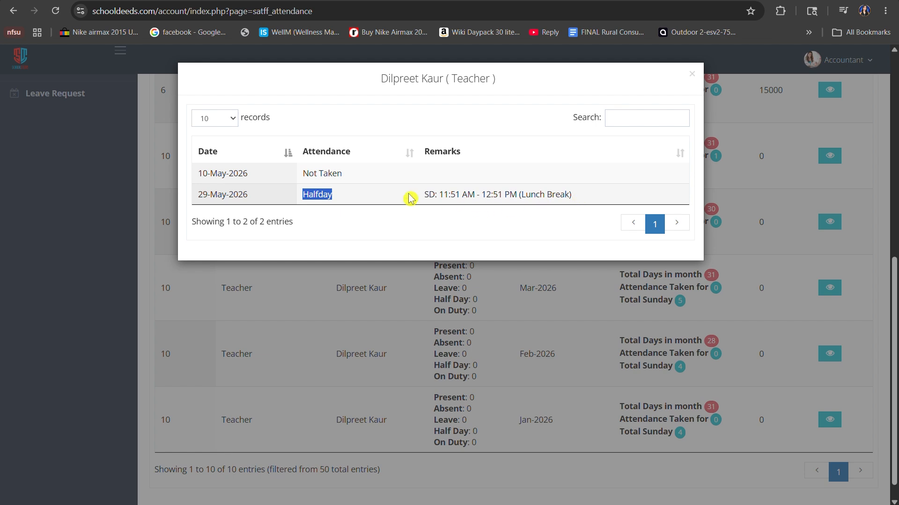
left_click(589, 282)
Clear the name search so the full staff attendance list is shown.
scroll(627, 262, "up", 10)
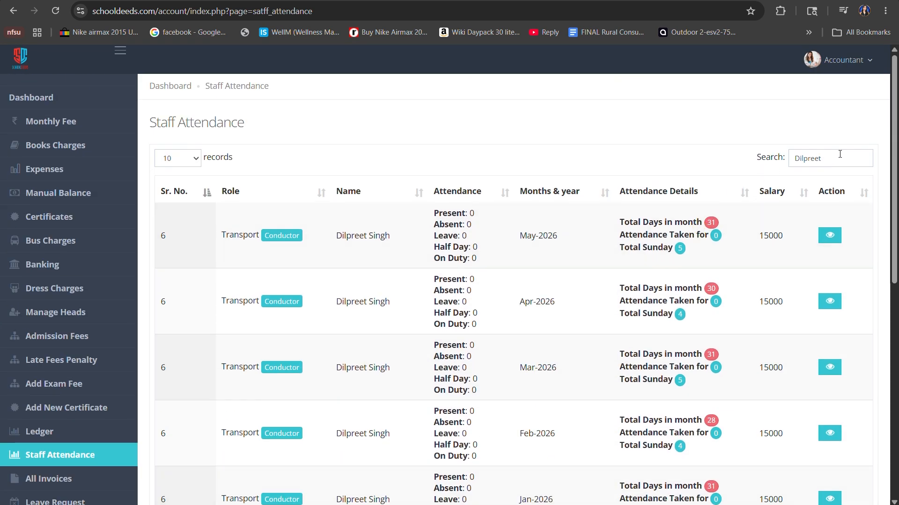
left_click_drag(839, 154, 782, 166)
key("BackSpace")
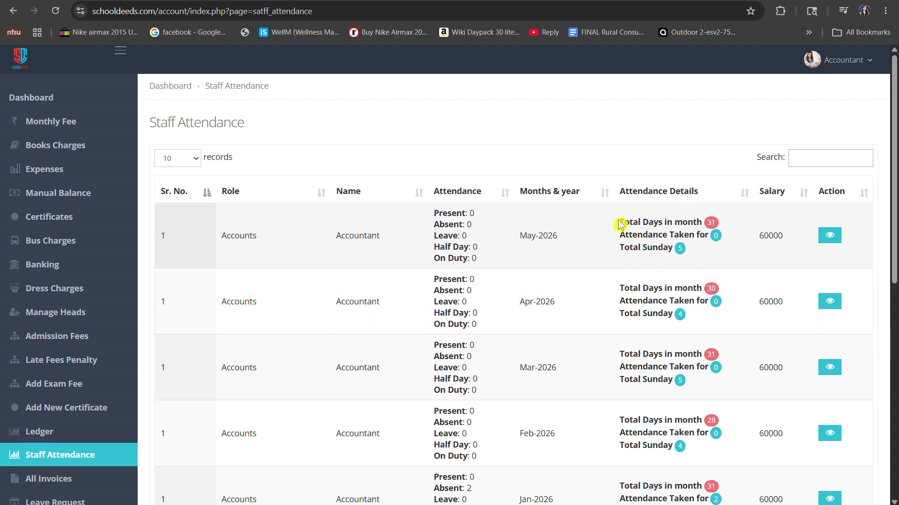
Examine the total days, attendance taken and total Sundays in the accountant's May-2026 attendance details.
left_click_drag(620, 222, 705, 223)
left_click_drag(621, 236, 707, 235)
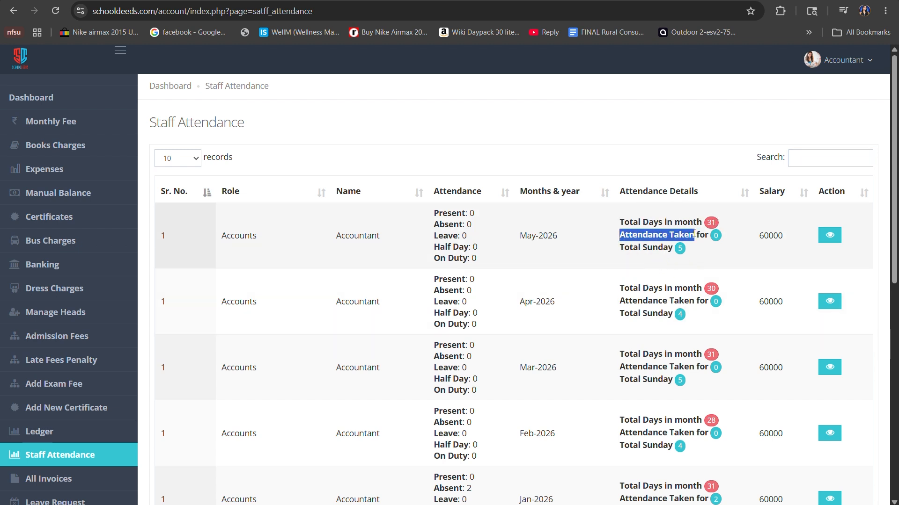
left_click_drag(619, 248, 680, 250)
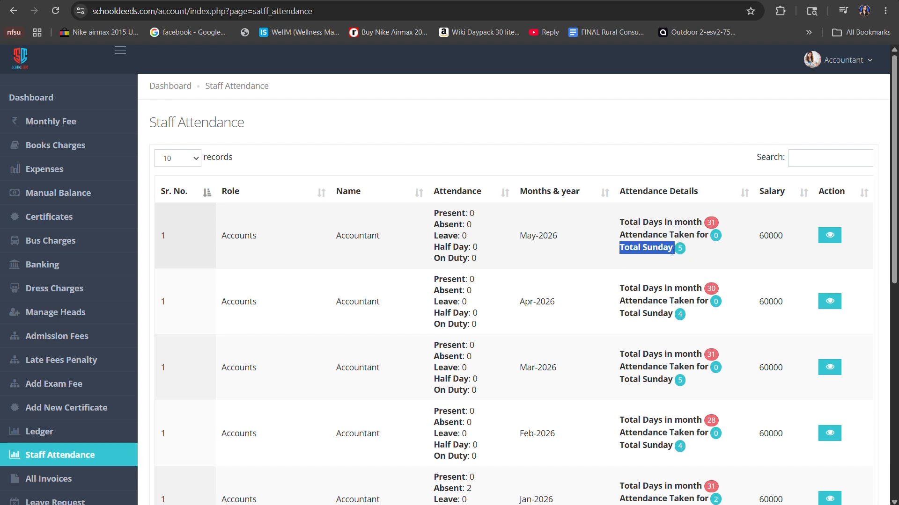